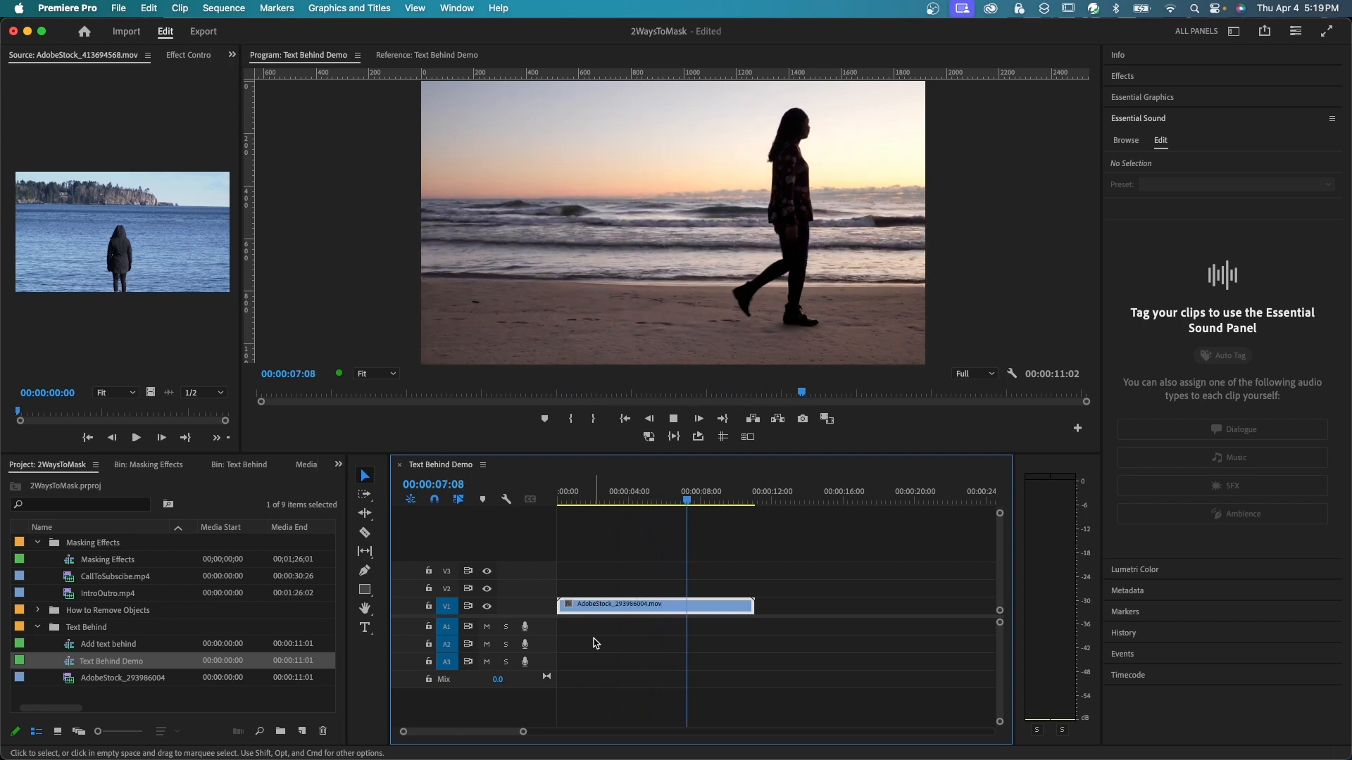
# Stop playback at 00:00:01:21 and add a text title reading "SUNSET" in the sky area of the frame.
pyautogui.press('space')
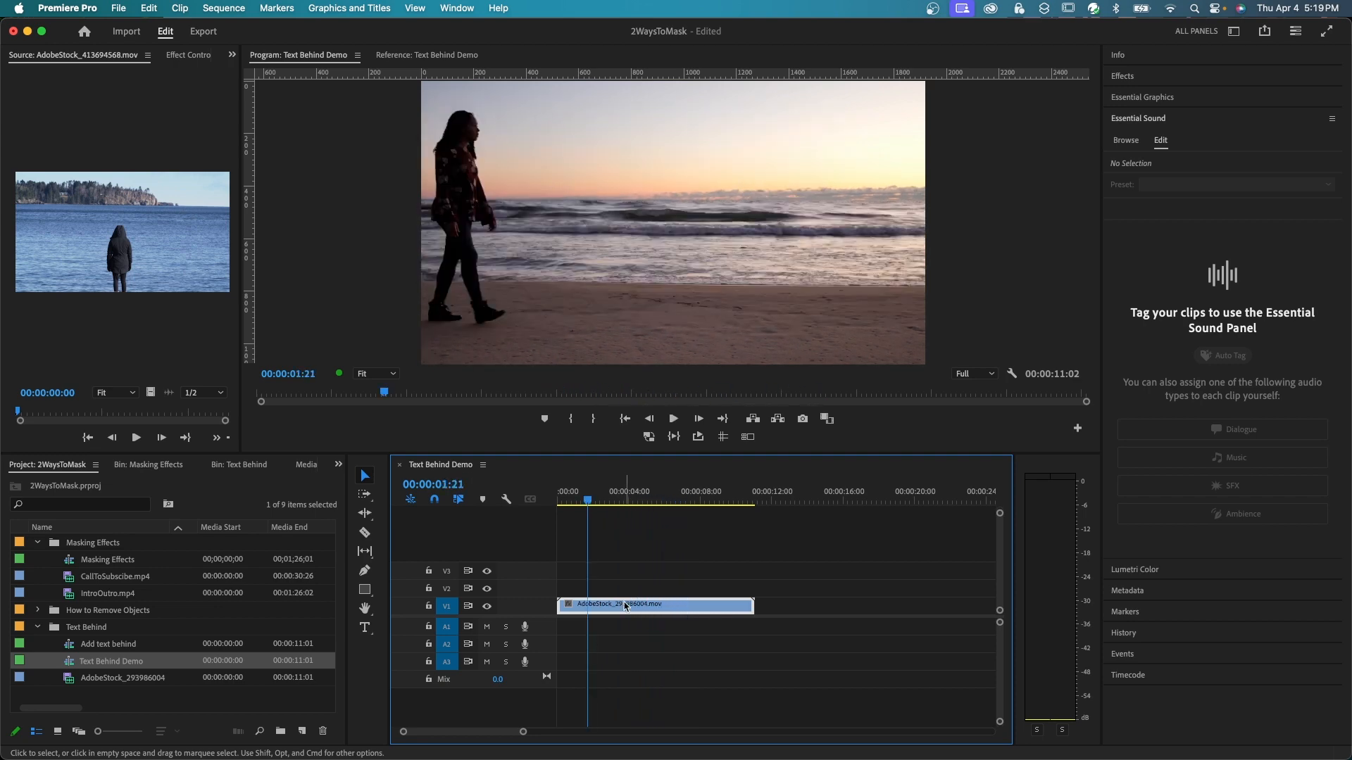
pyautogui.click(365, 627)
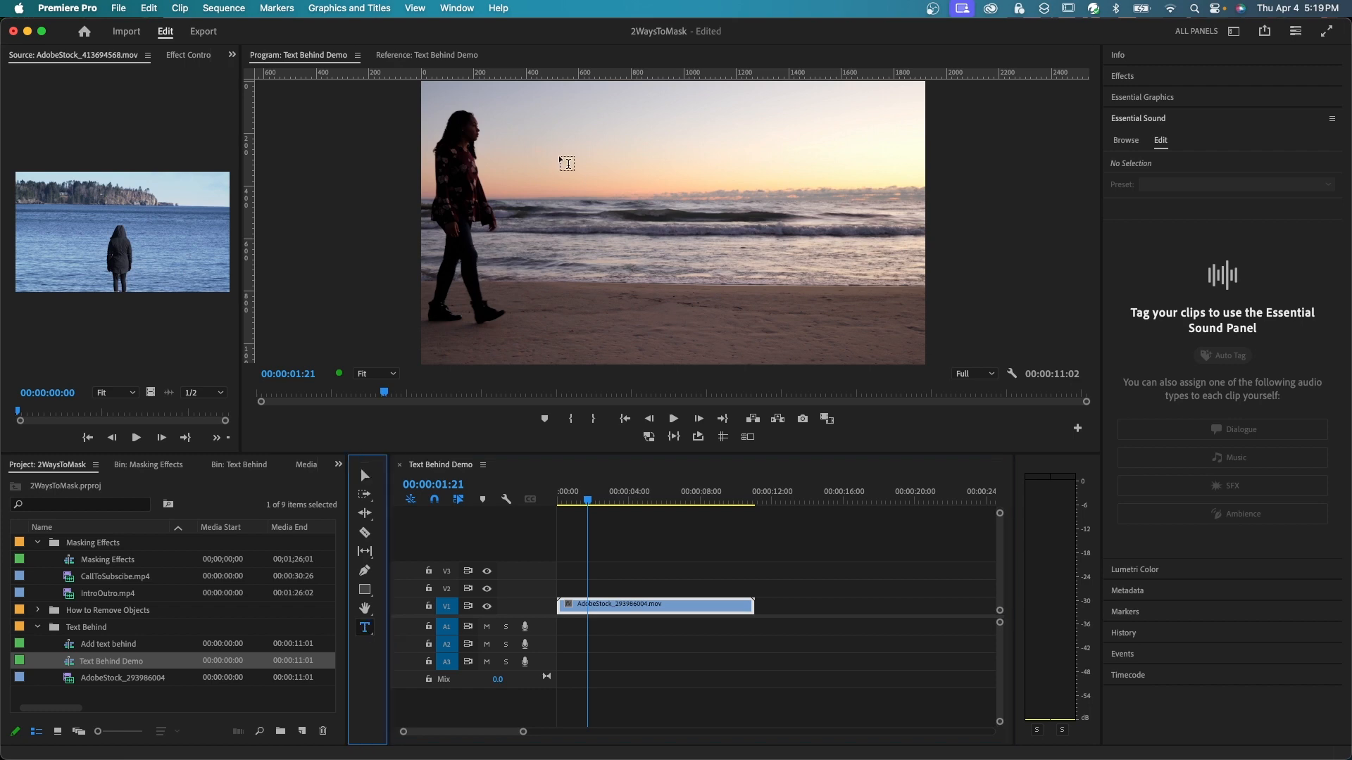
pyautogui.click(544, 125)
pyautogui.write('SUNSET')
pyautogui.click(184, 56)
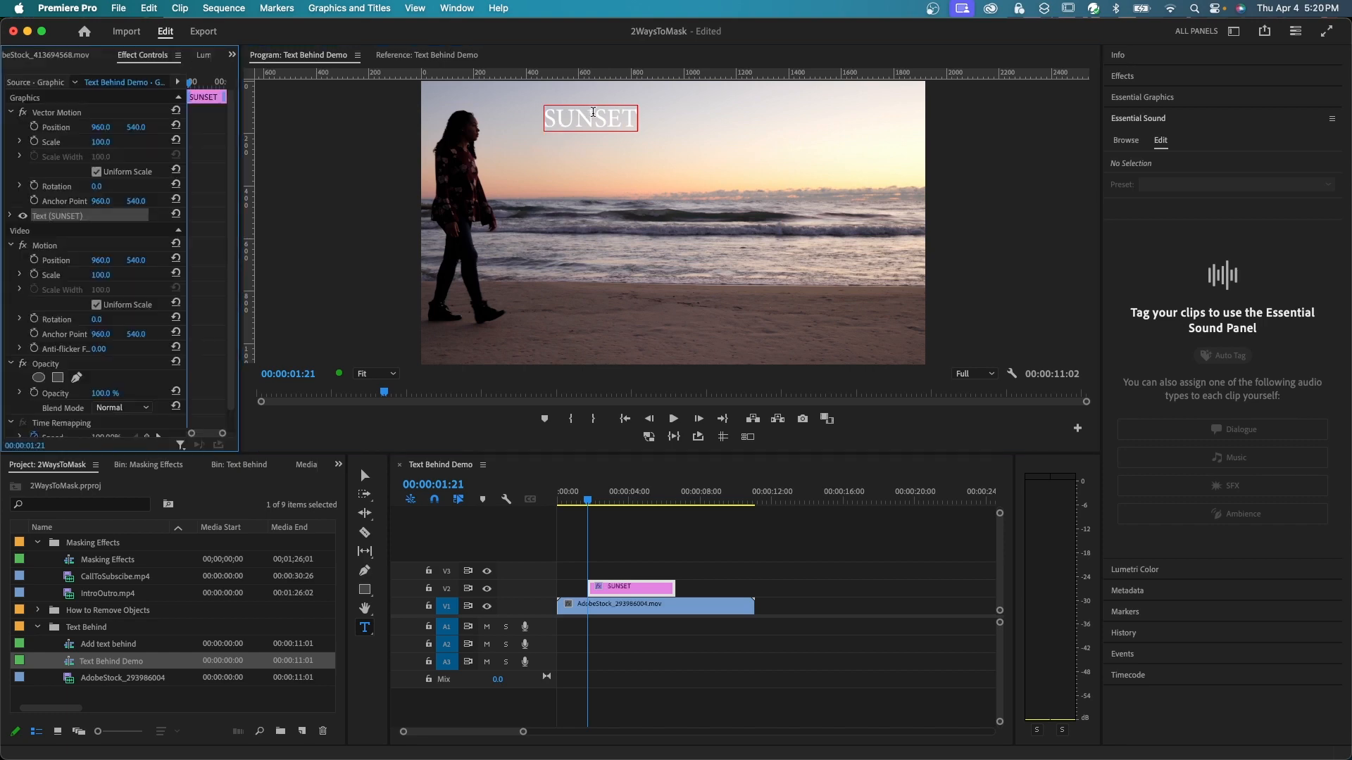
# Change the SUNSET title's fill colour to a solid orange-red.
pyautogui.click(1158, 103)
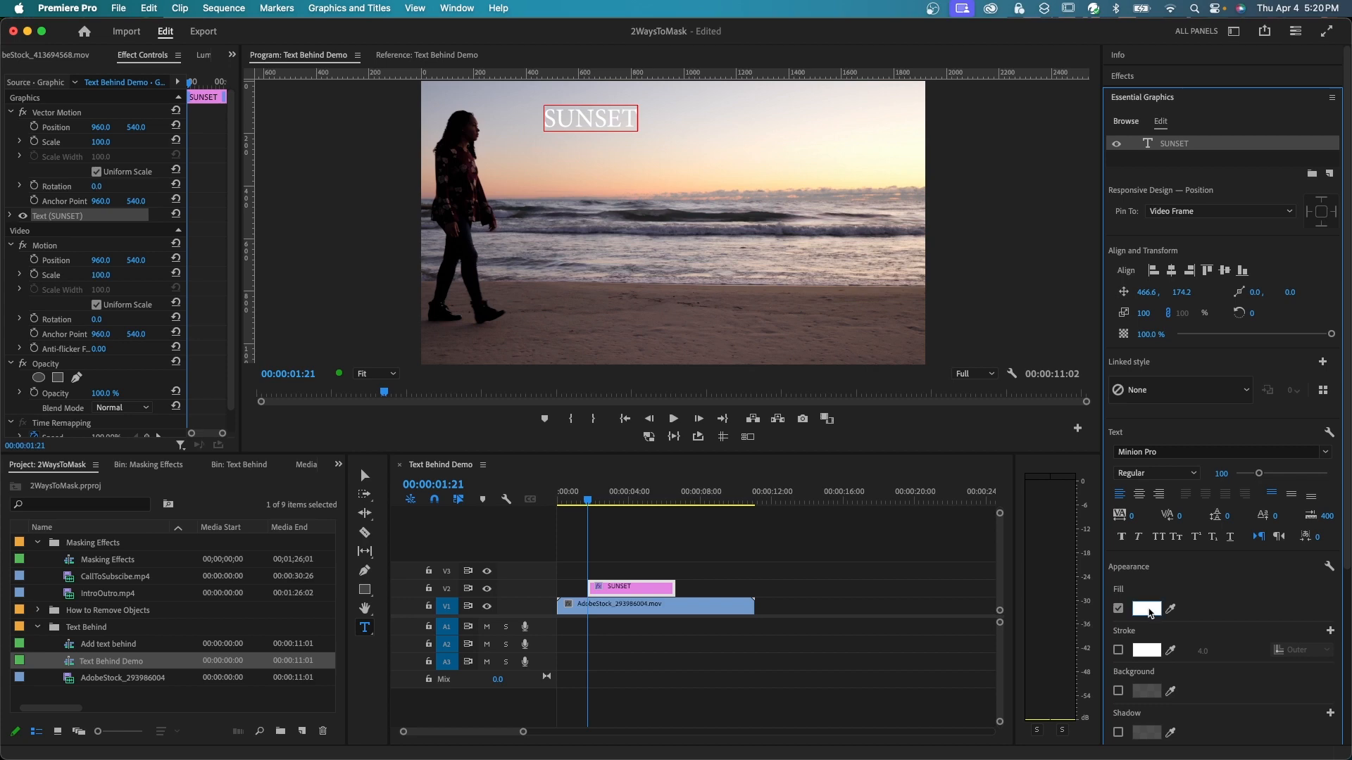
pyautogui.click(1153, 613)
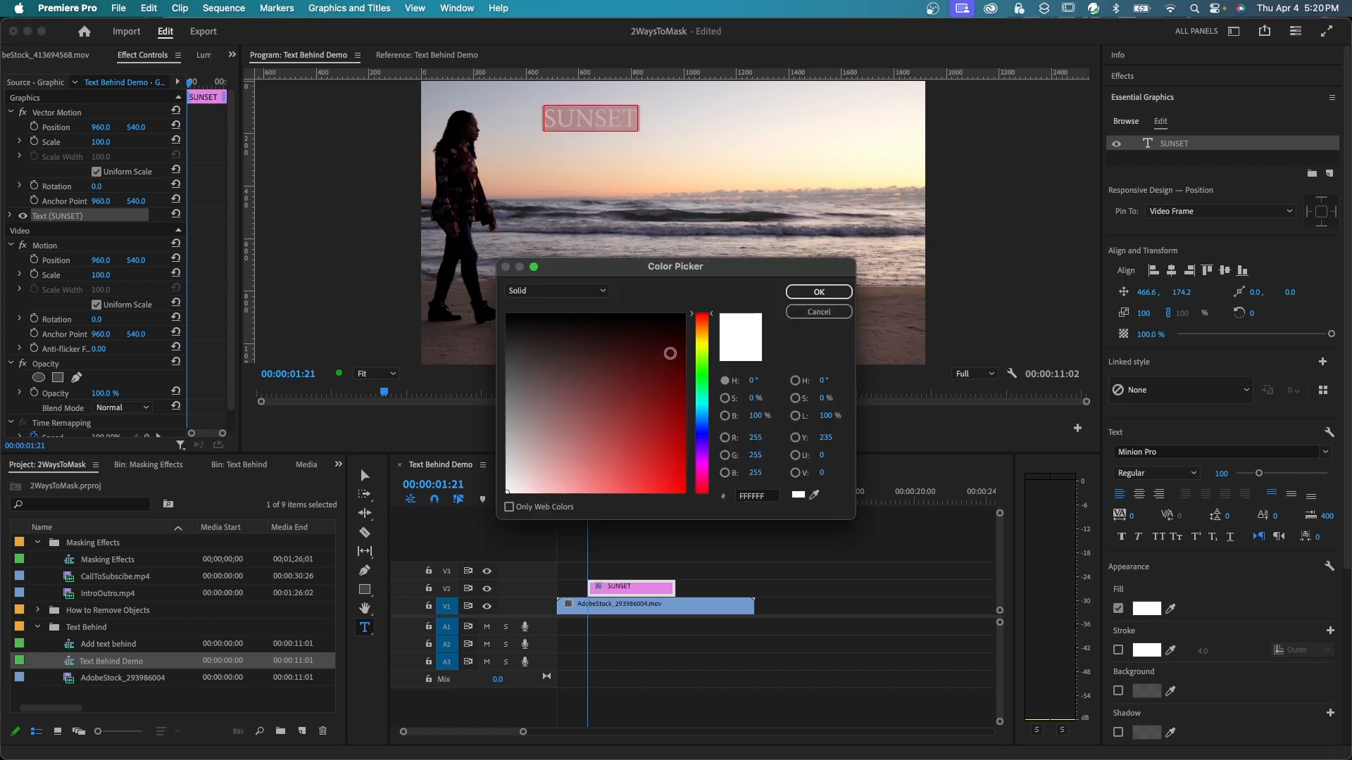
pyautogui.click(704, 322)
pyautogui.click(657, 444)
pyautogui.click(818, 292)
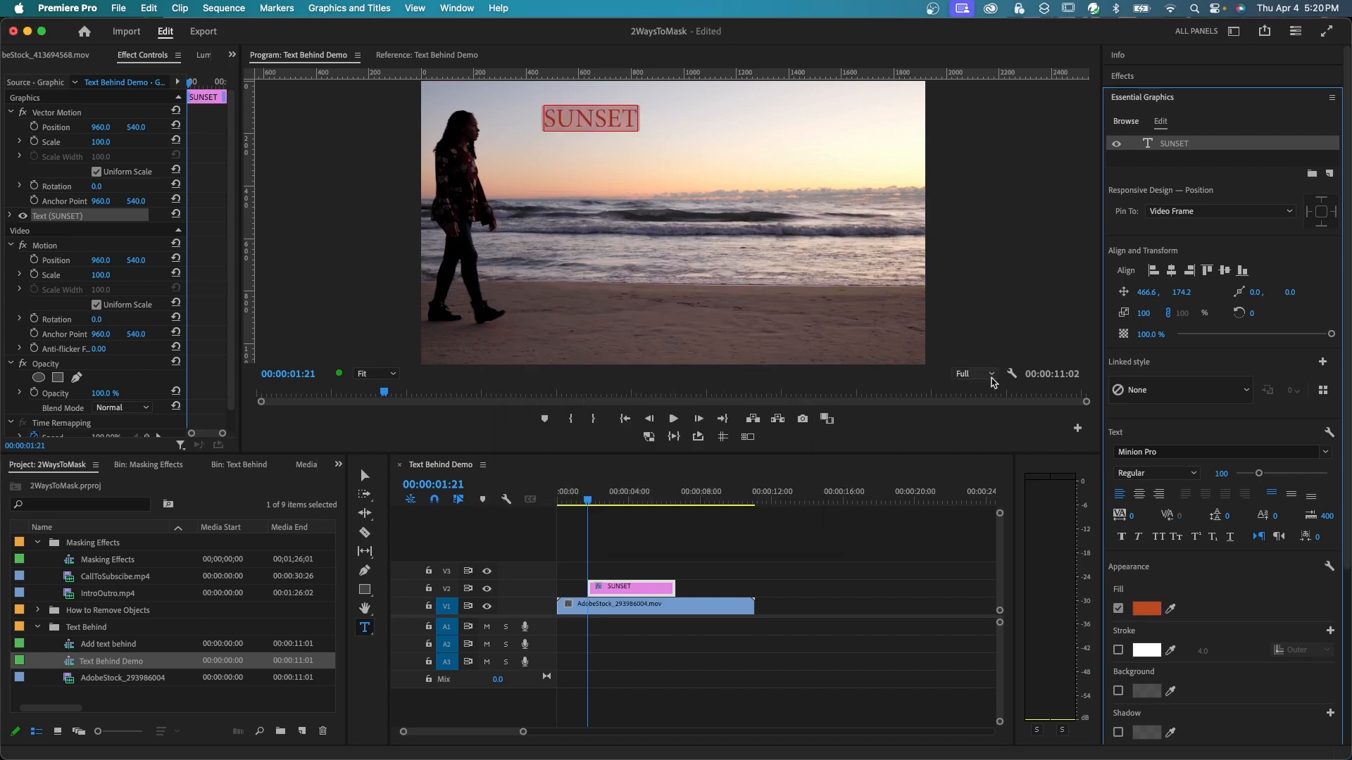
# Enlarge the SUNSET title and set its Vector Motion position to 1014, 665.
pyautogui.moveTo(1259, 473); pyautogui.dragTo(1285, 479)
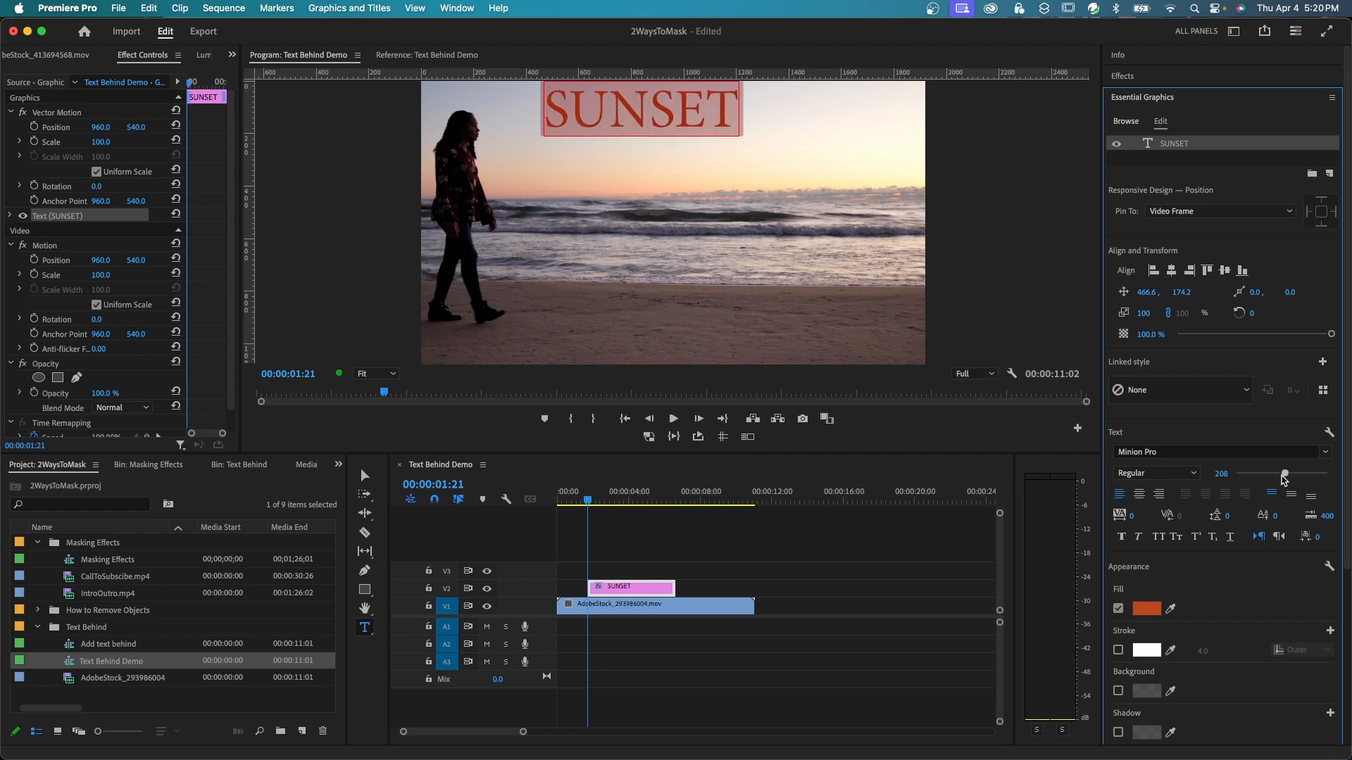
pyautogui.moveTo(100, 127); pyautogui.dragTo(207, 127)
pyautogui.moveTo(1284, 474); pyautogui.dragTo(1296, 476)
pyautogui.moveTo(100, 127); pyautogui.dragTo(111, 127)
pyautogui.moveTo(136, 126); pyautogui.dragTo(158, 136)
pyautogui.click(365, 476)
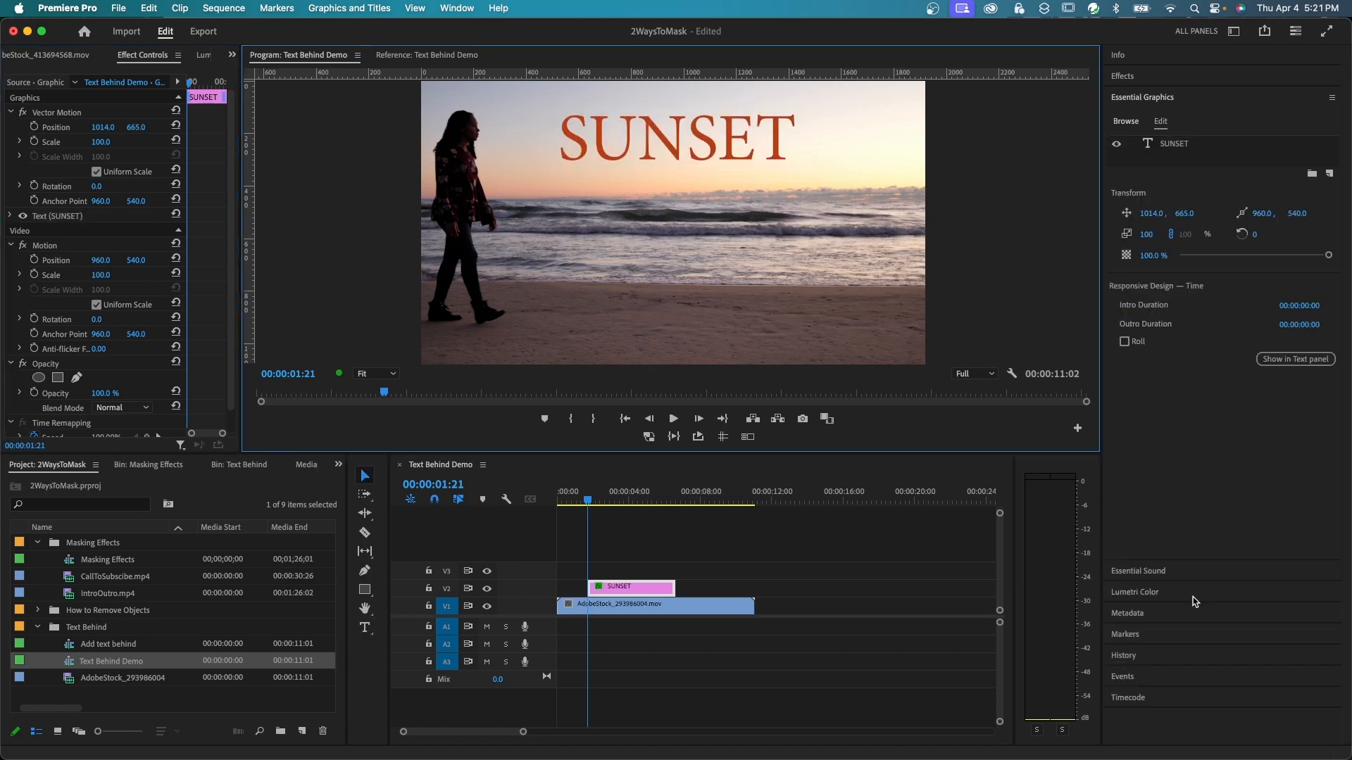
# Move the SUNSET title to track V3 across the full video length and duplicate the beach clip onto V2.
pyautogui.click(630, 588)
pyautogui.moveTo(630, 589); pyautogui.dragTo(754, 571)
pyautogui.click(630, 607)
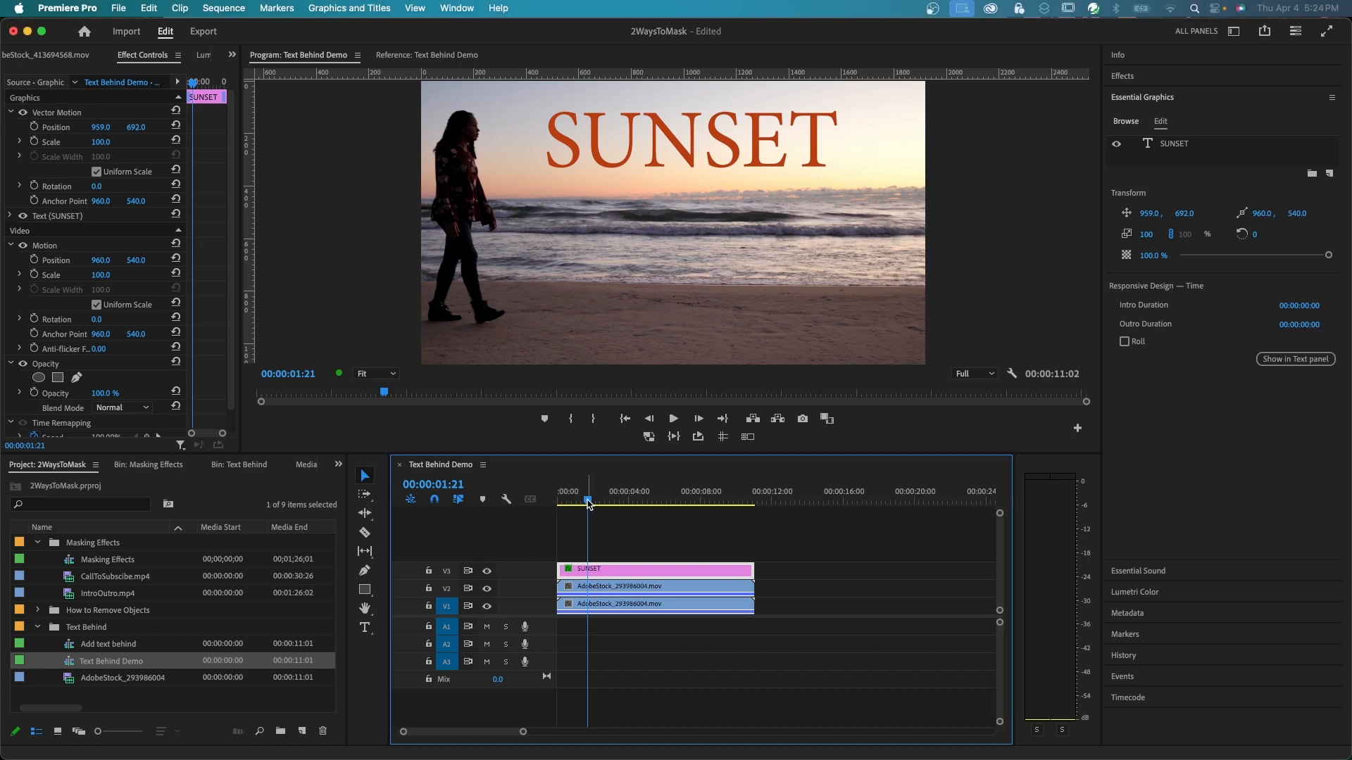
# Add a freehand opacity mask to the V2 beach clip at 00:00:02:23, just before the woman reaches the title.
pyautogui.moveTo(589, 504); pyautogui.dragTo(611, 507)
pyautogui.doubleClick(635, 590)
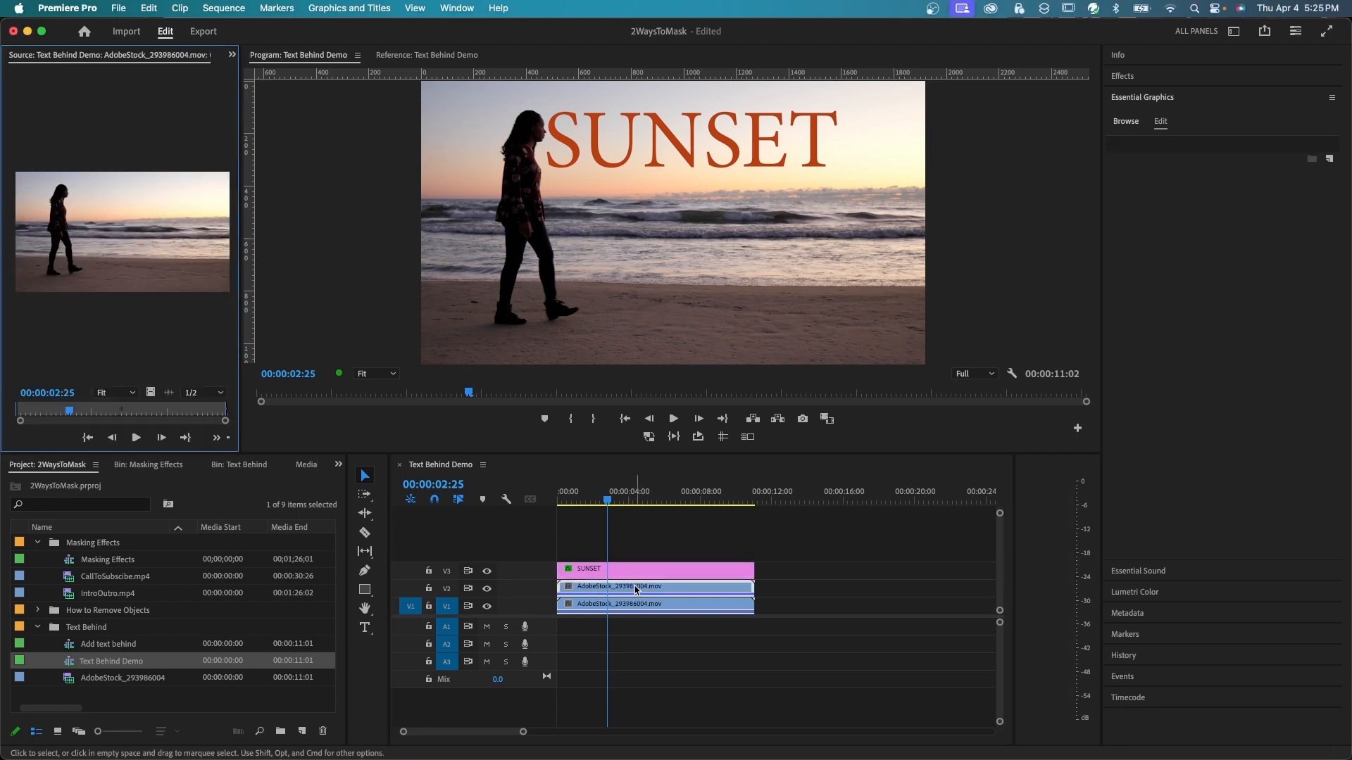
pyautogui.click(231, 54)
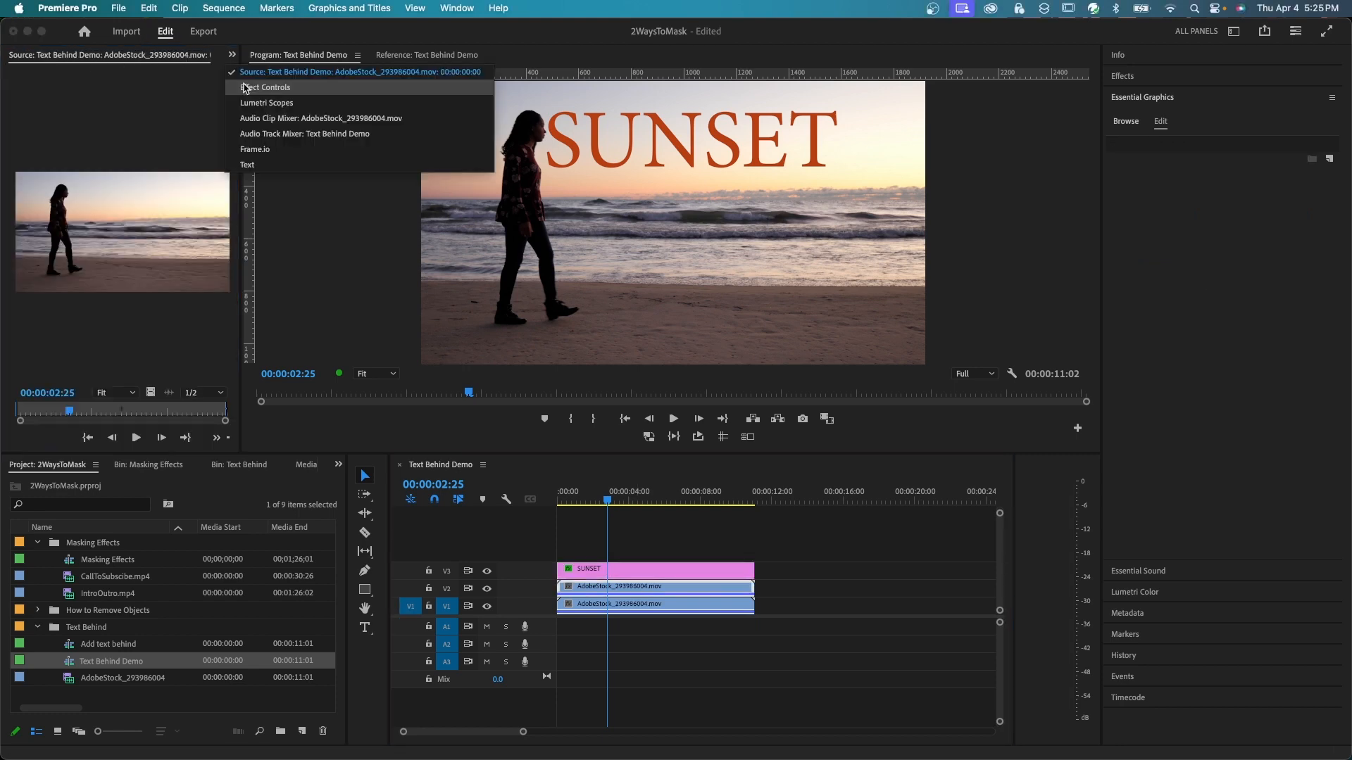
pyautogui.click(296, 118)
pyautogui.click(76, 245)
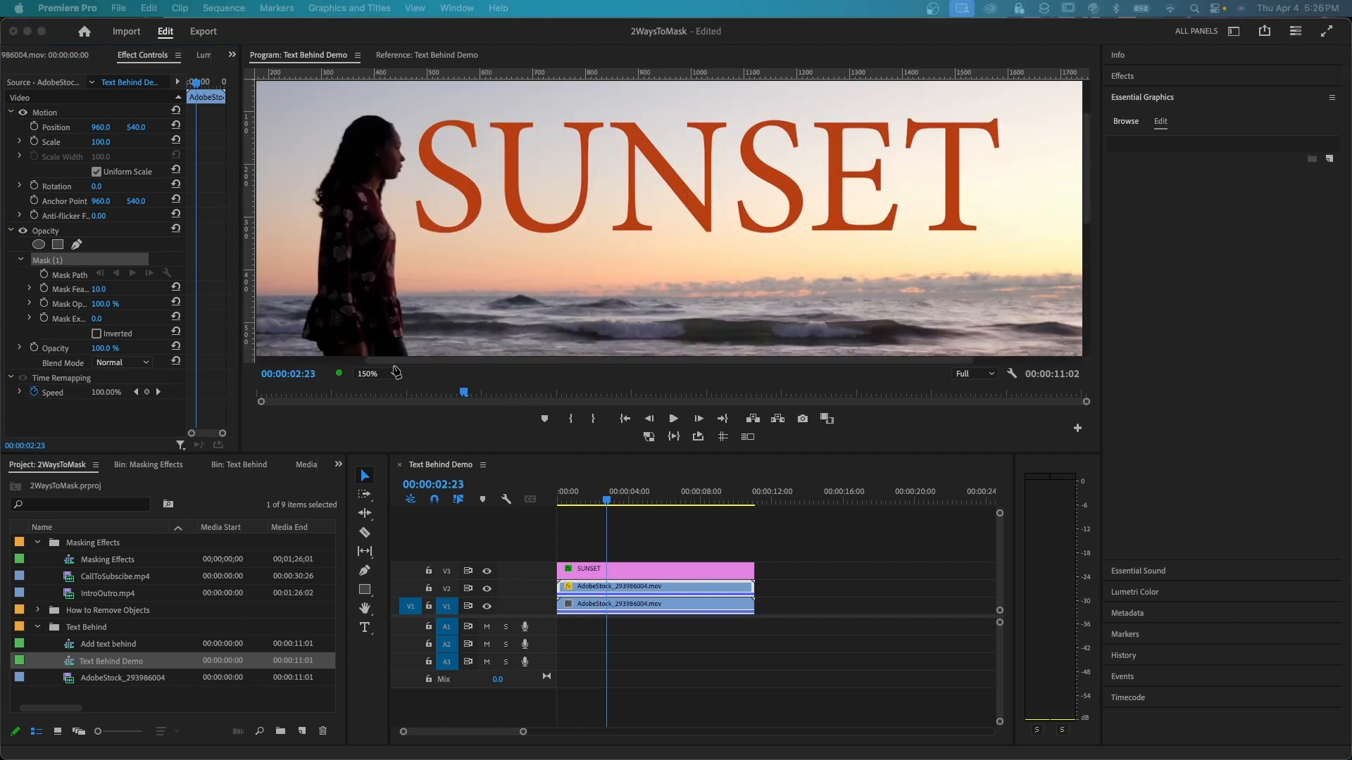
# Trace a closed mask around the woman's head and upper body, and enable keyframing of the Mask Path.
pyautogui.click(318, 233)
pyautogui.click(319, 205)
pyautogui.click(319, 186)
pyautogui.moveTo(334, 155); pyautogui.dragTo(341, 139)
pyautogui.click(351, 129)
pyautogui.click(359, 111)
pyautogui.click(371, 115)
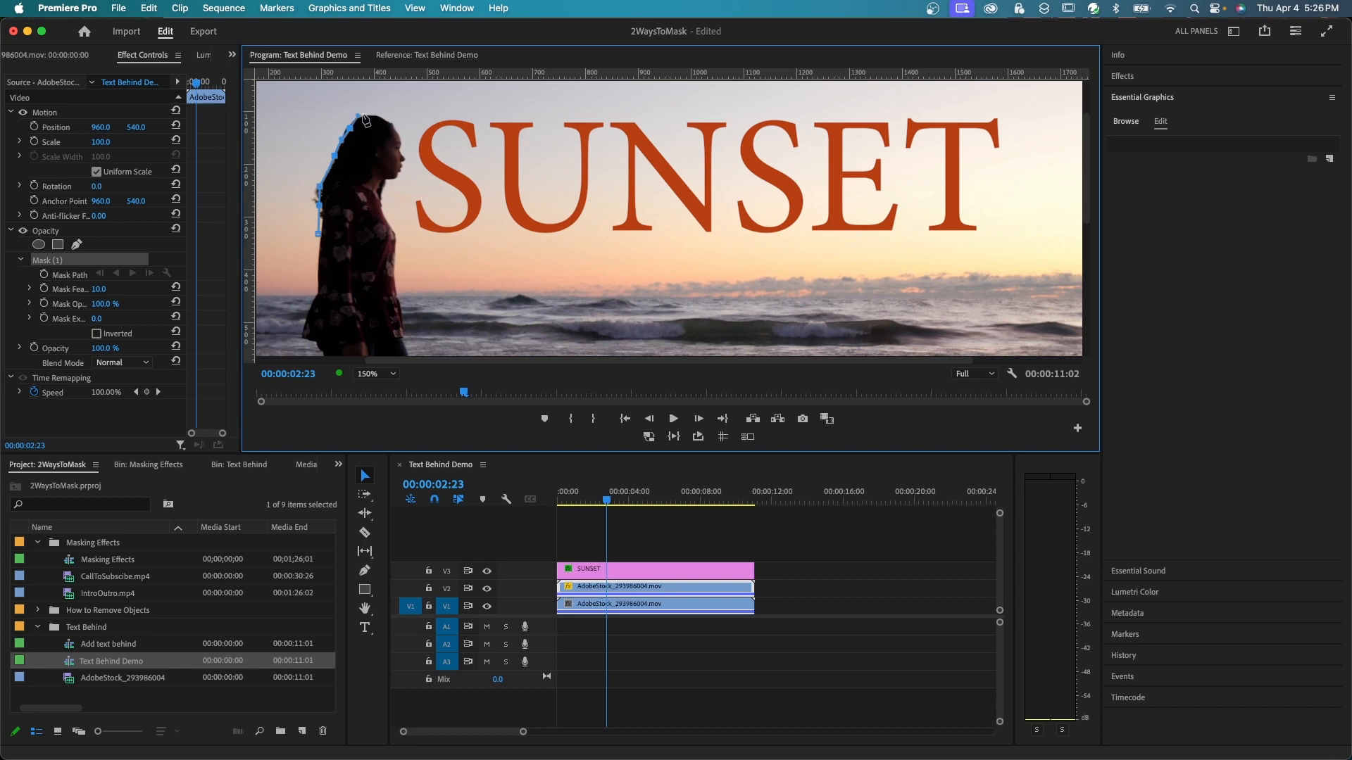
pyautogui.click(383, 121)
pyautogui.click(398, 133)
pyautogui.click(403, 153)
pyautogui.click(402, 167)
pyautogui.click(391, 177)
pyautogui.click(382, 190)
pyautogui.click(384, 212)
pyautogui.click(392, 227)
pyautogui.click(395, 239)
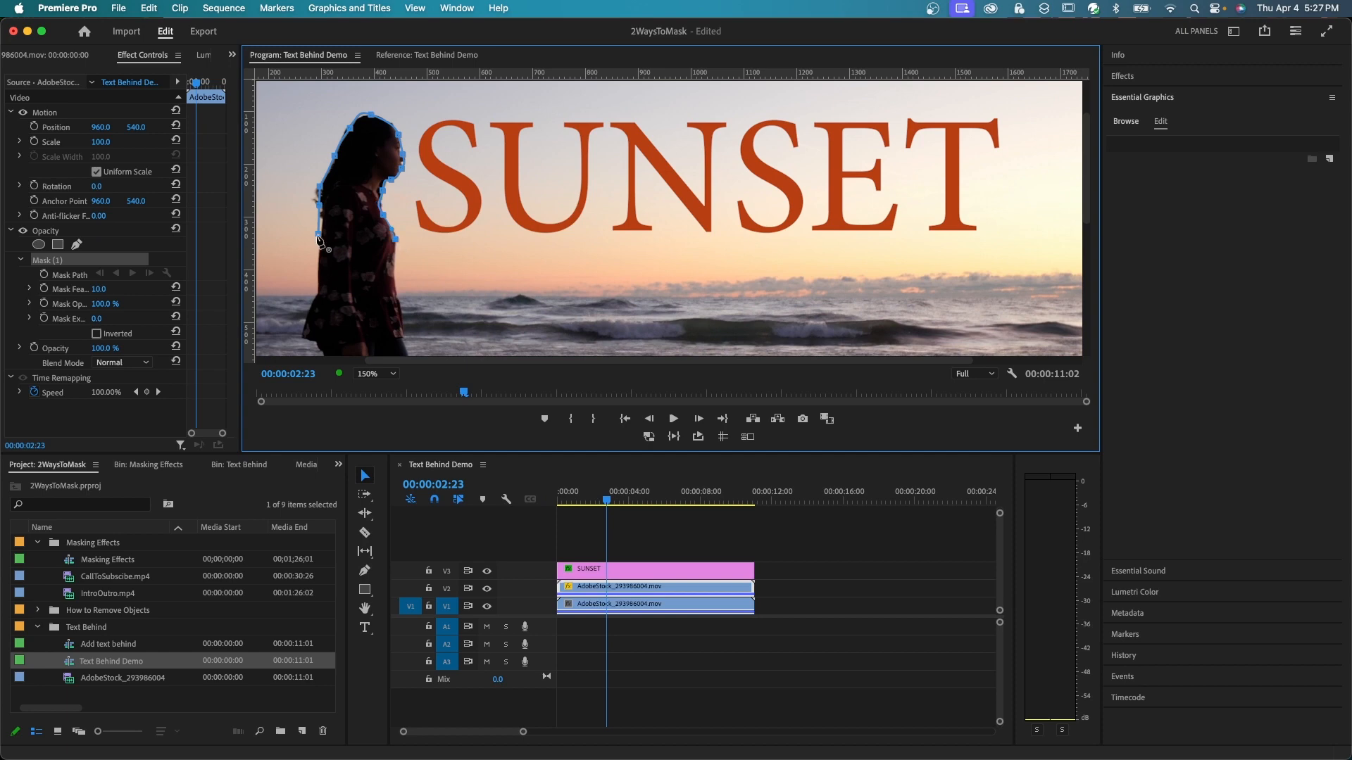
pyautogui.click(318, 239)
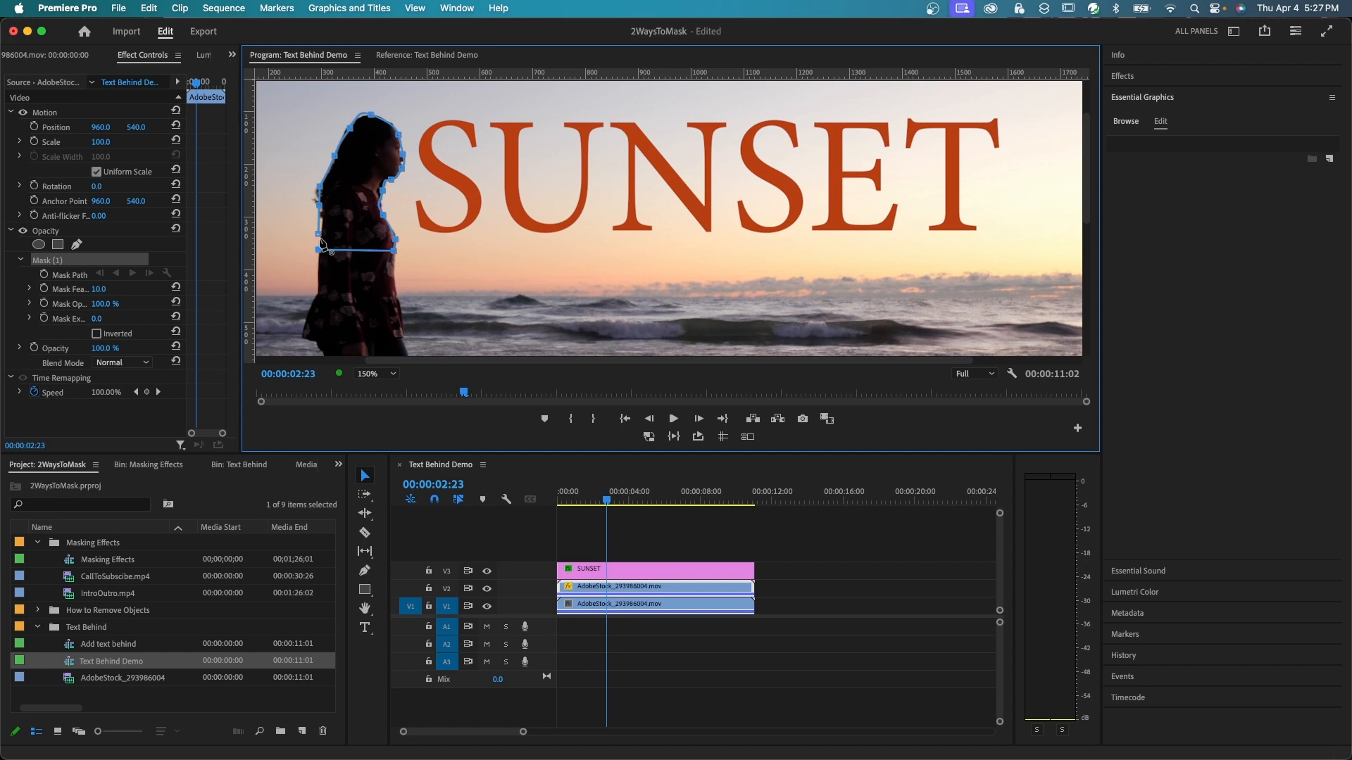
pyautogui.click(44, 275)
# Split the V2 clip at 00:00:02:23 and delete the portion before the cut.
pyautogui.click(616, 587)
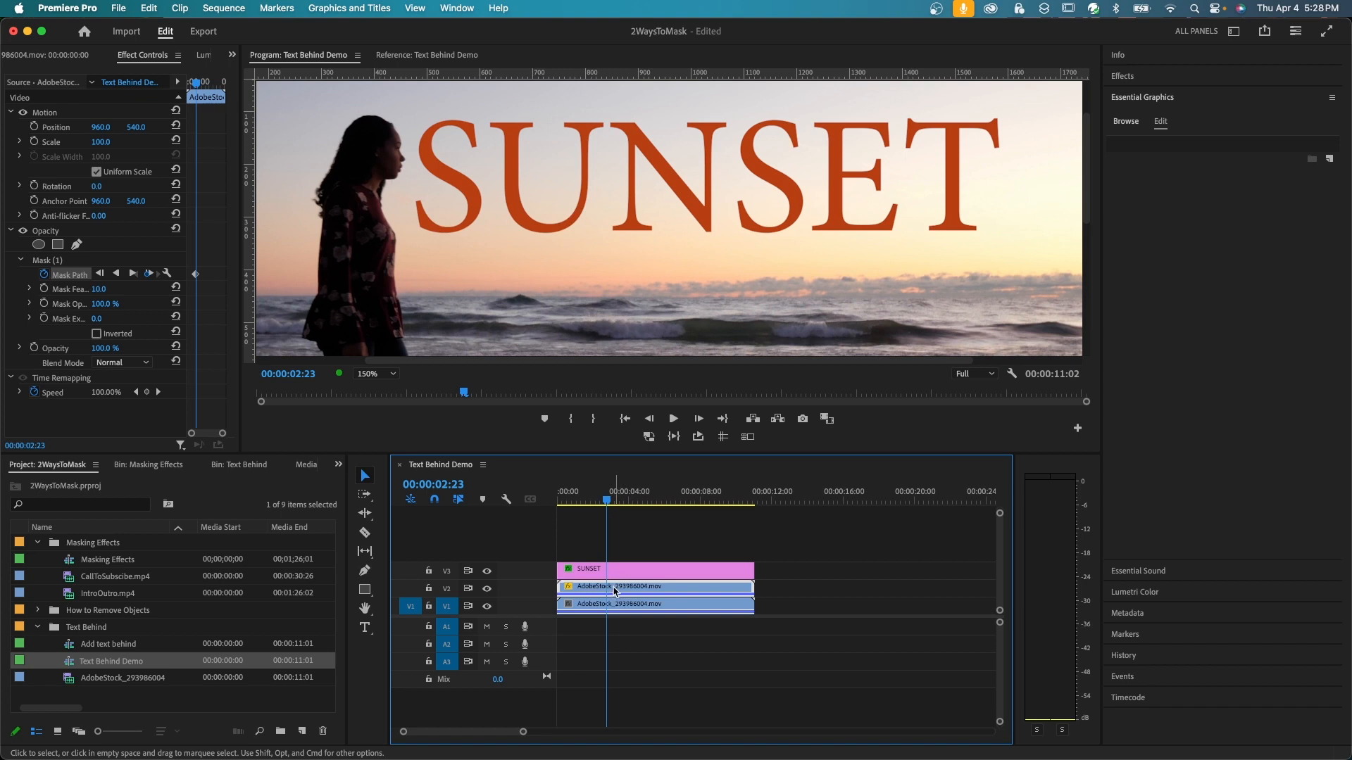
pyautogui.press('super+k')
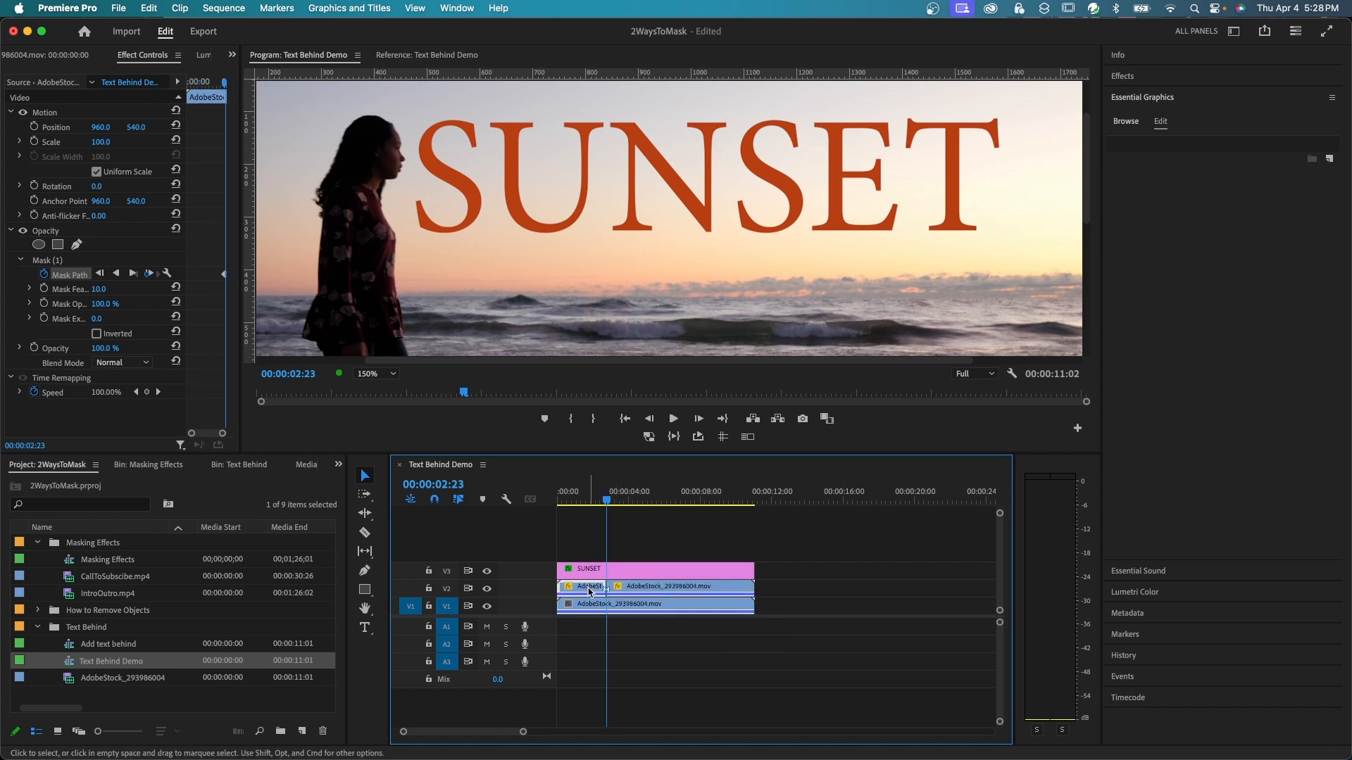
pyautogui.press('Delete')
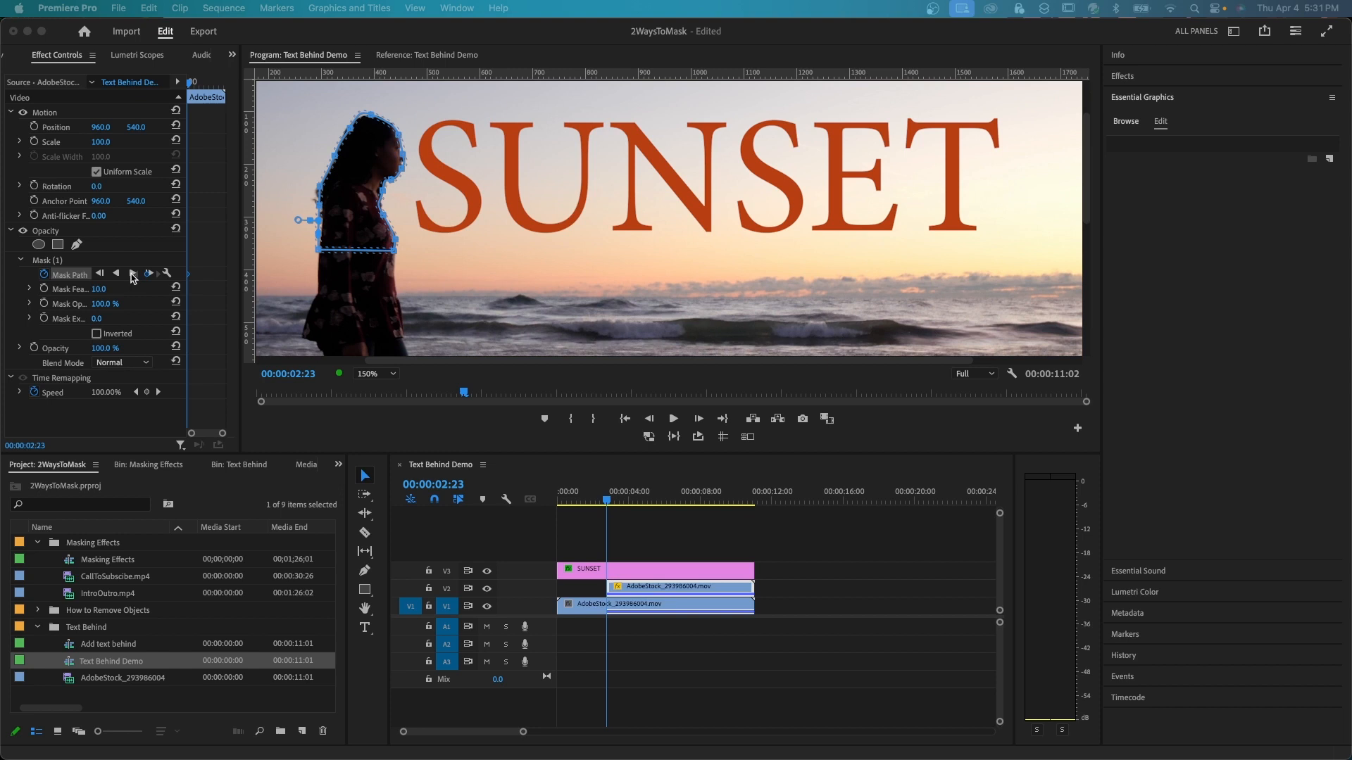
# Keyframe the mask onto the woman's upper body at 00:00:03:16, 00:00:04:19 and 00:00:05:19.
pyautogui.moveTo(608, 505); pyautogui.dragTo(623, 506)
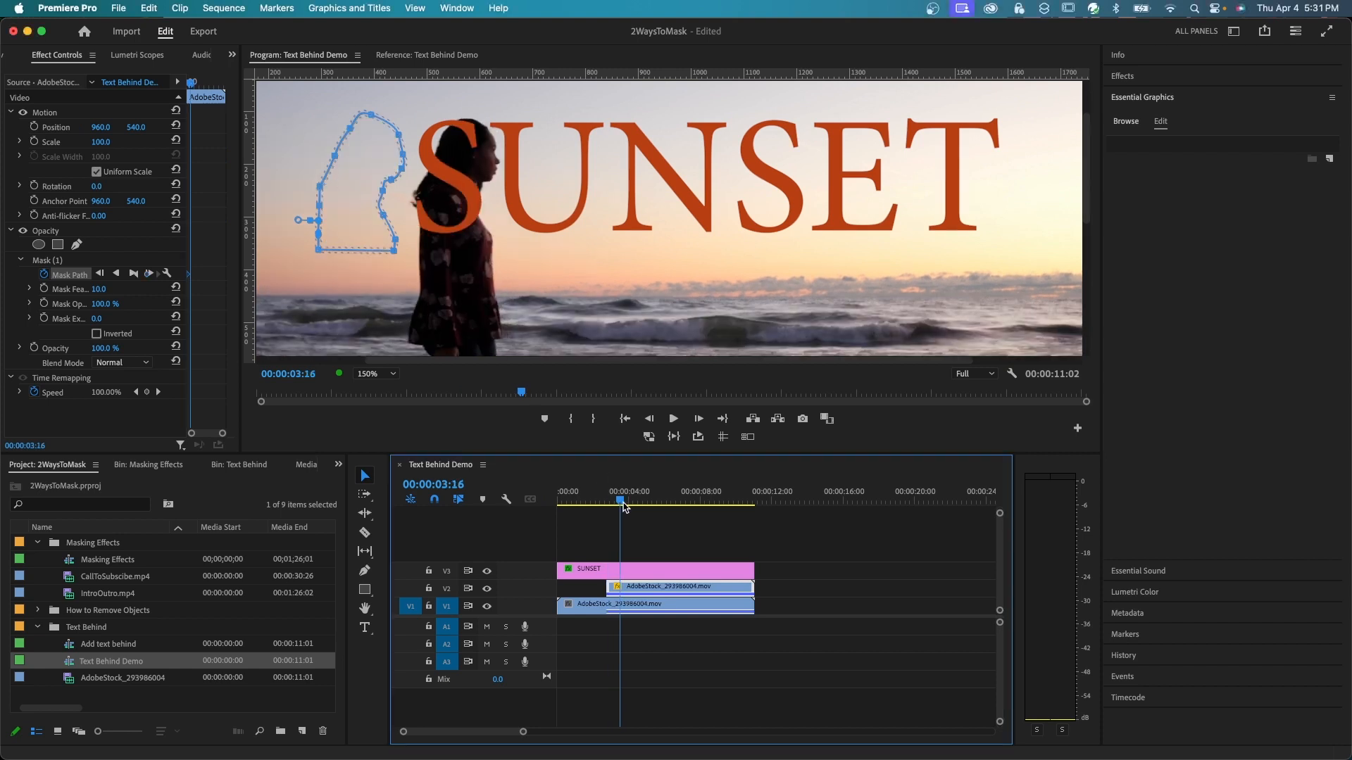
pyautogui.moveTo(364, 210); pyautogui.dragTo(462, 213)
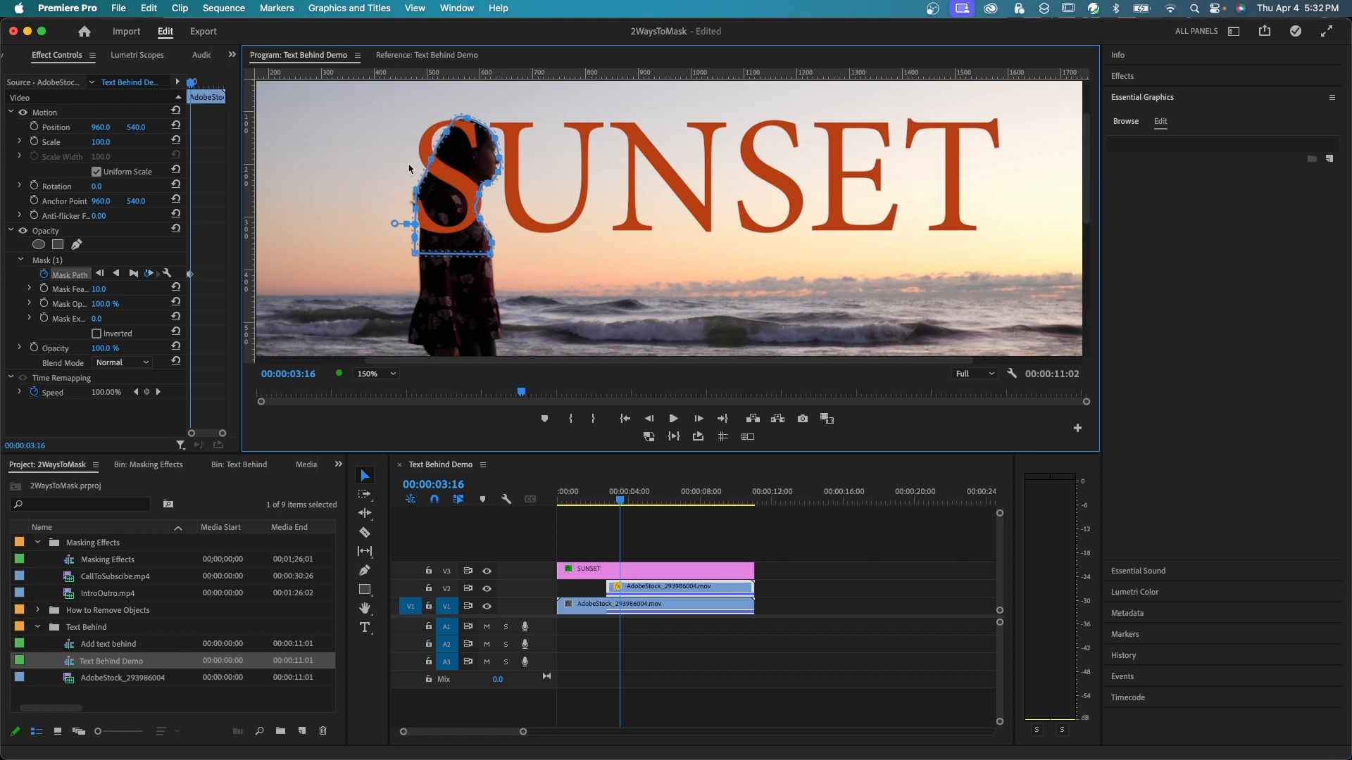
pyautogui.moveTo(417, 189); pyautogui.dragTo(414, 189)
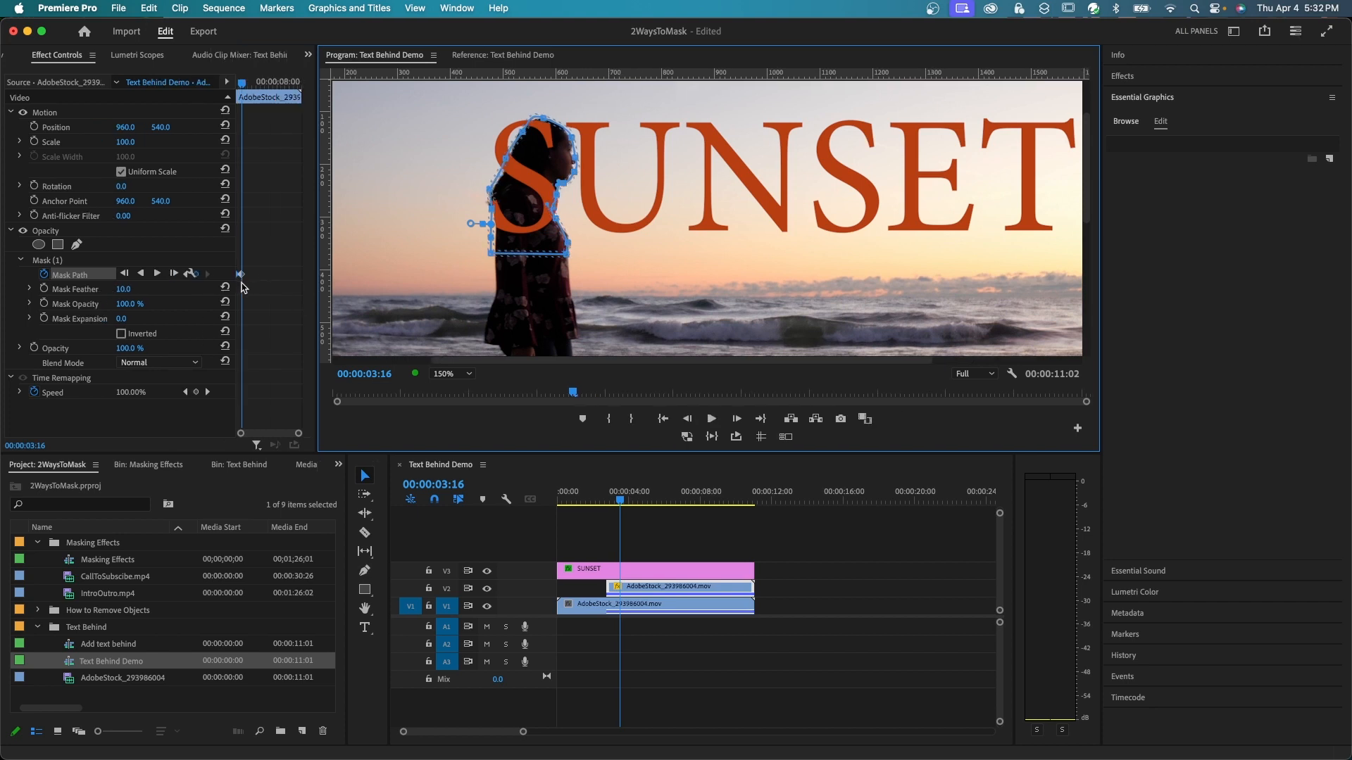
pyautogui.moveTo(621, 504); pyautogui.dragTo(642, 507)
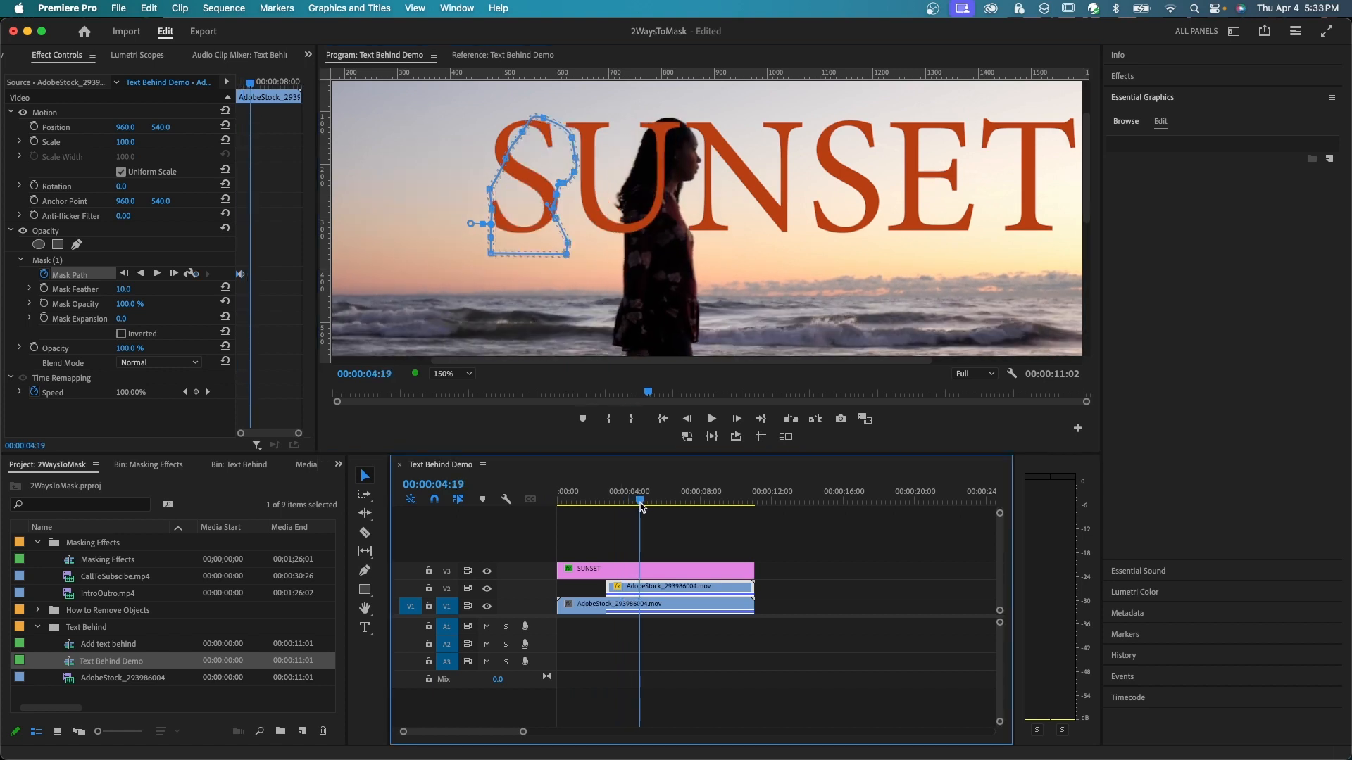
pyautogui.moveTo(546, 119); pyautogui.dragTo(669, 115)
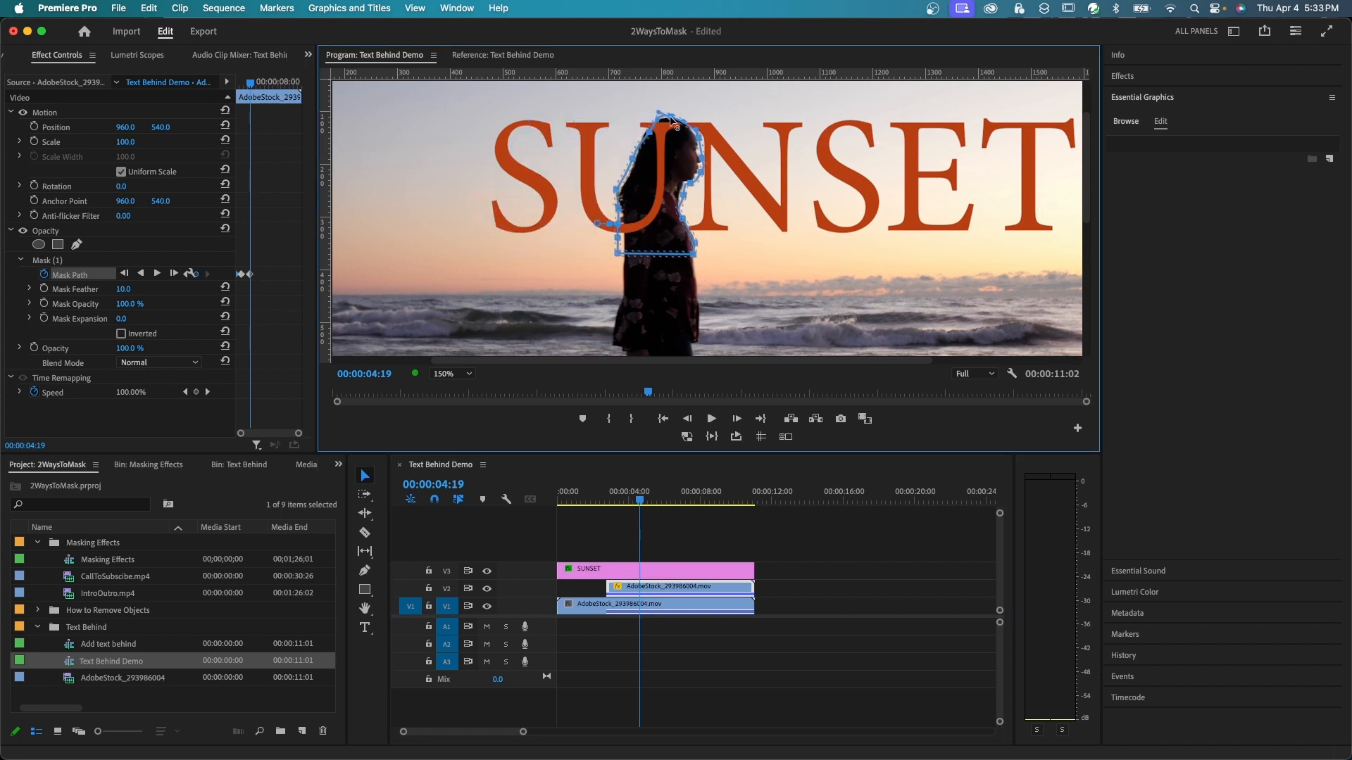
pyautogui.moveTo(640, 500); pyautogui.dragTo(657, 501)
pyautogui.moveTo(661, 176); pyautogui.dragTo(773, 182)
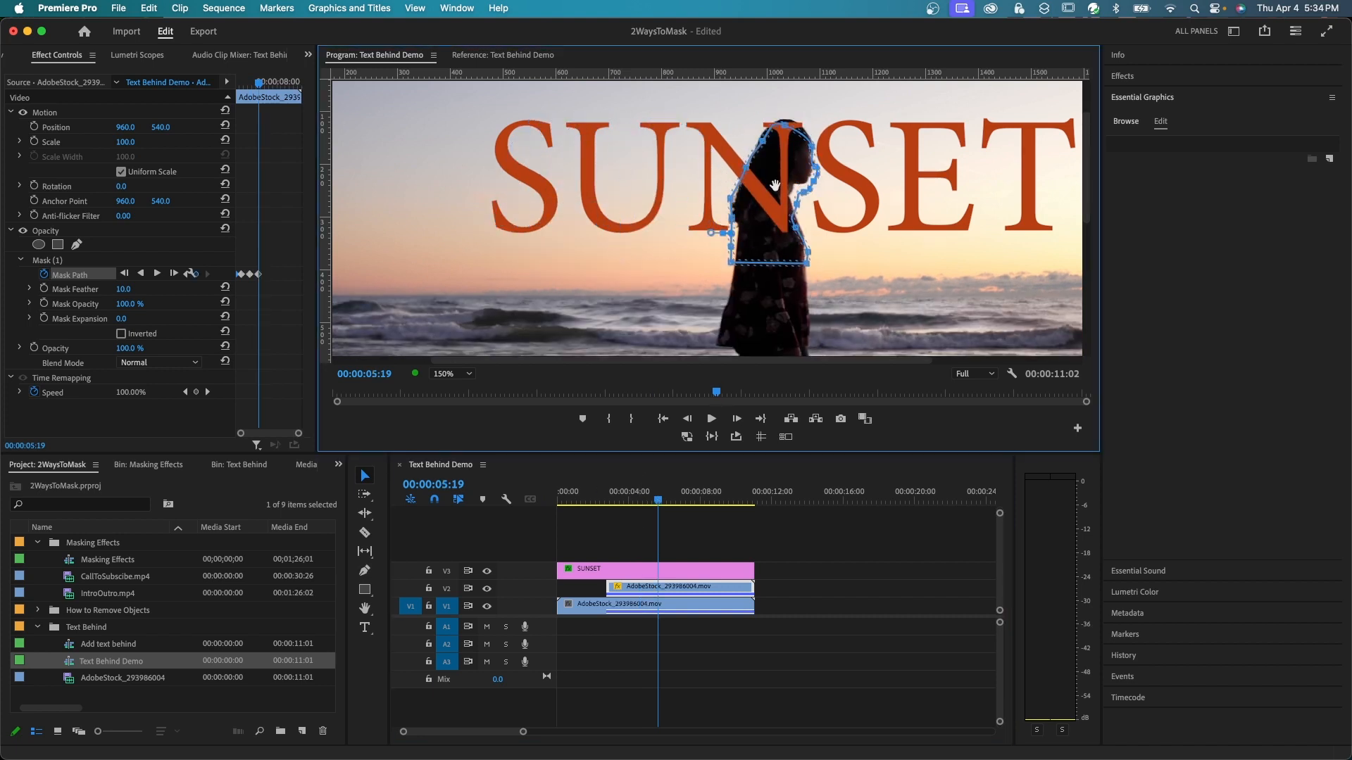
# Keyframe the mask onto the woman as she passes the title's last letters, ending at 00:00:08:13.
pyautogui.moveTo(658, 501); pyautogui.dragTo(671, 501)
pyautogui.moveTo(781, 186); pyautogui.dragTo(866, 186)
pyautogui.moveTo(671, 501); pyautogui.dragTo(682, 500)
pyautogui.moveTo(868, 187); pyautogui.dragTo(962, 186)
pyautogui.moveTo(985, 165); pyautogui.dragTo(982, 161)
pyautogui.press('super+minus')
pyautogui.moveTo(682, 501); pyautogui.dragTo(710, 507)
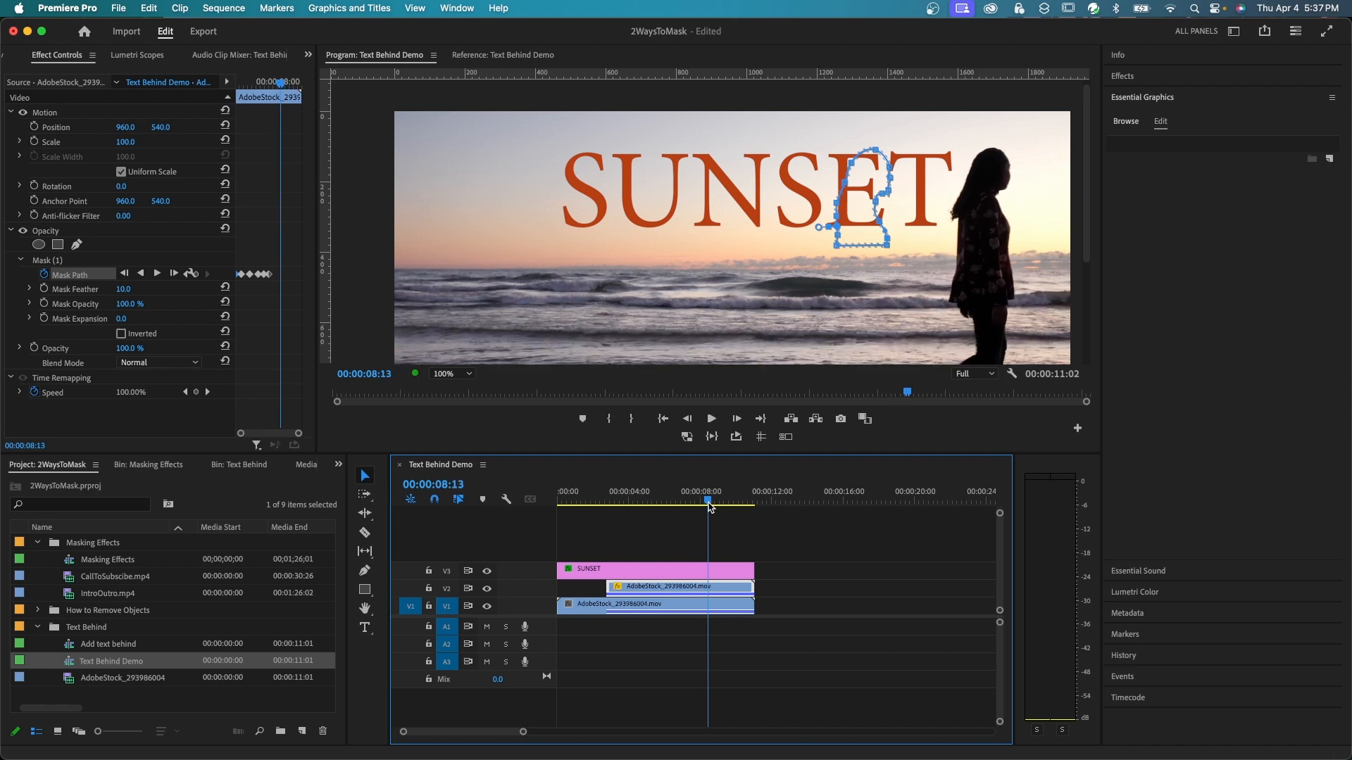
pyautogui.moveTo(865, 209); pyautogui.dragTo(986, 209)
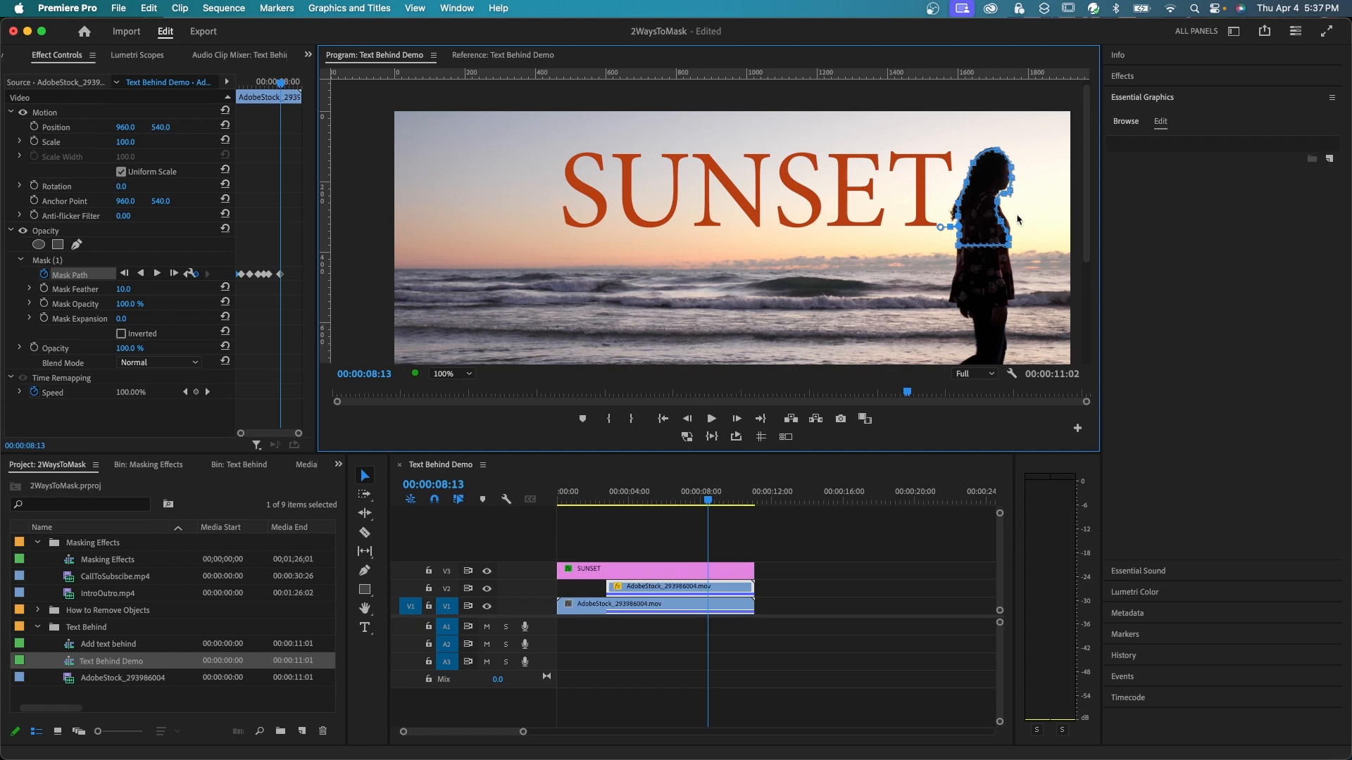
# Split the V2 clip at 00:00:08:13 and delete the portion after the cut.
pyautogui.click(718, 590)
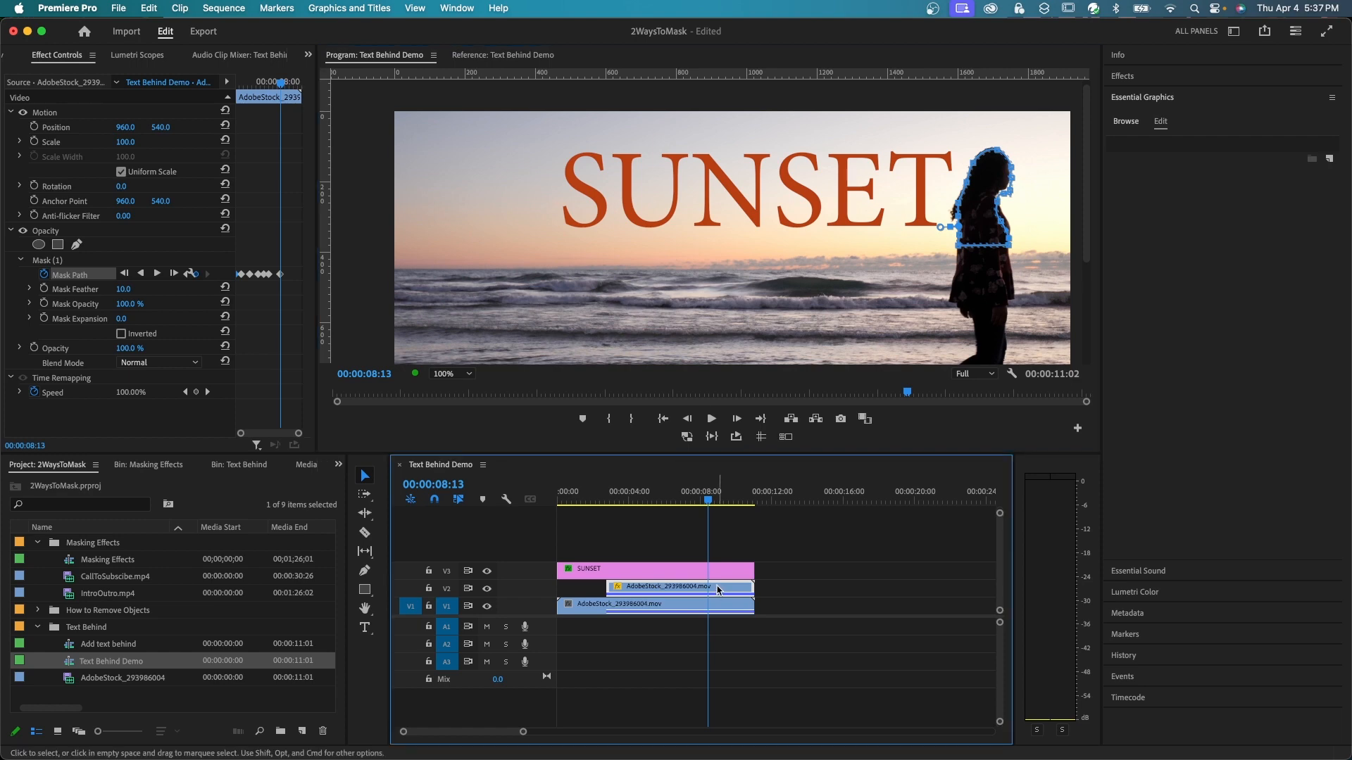
pyautogui.press('super+k')
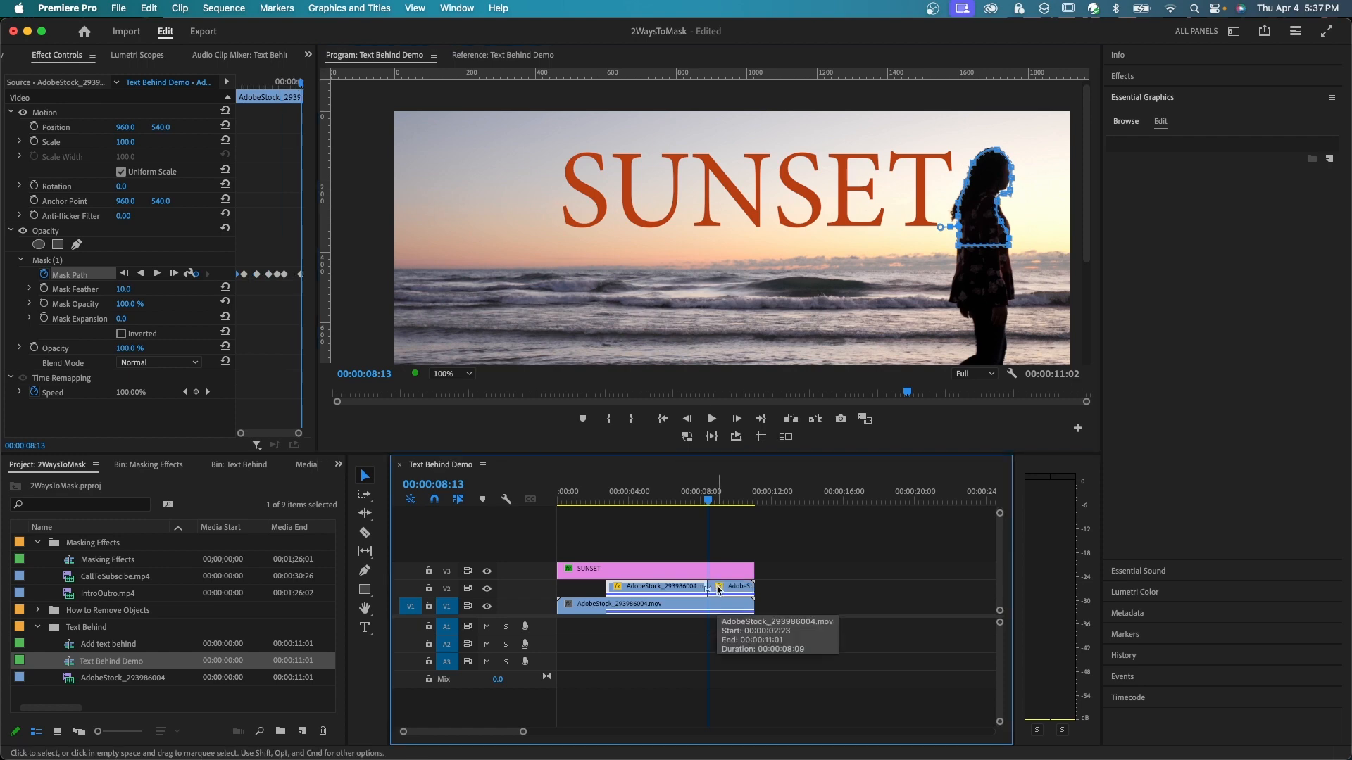
pyautogui.click(724, 592)
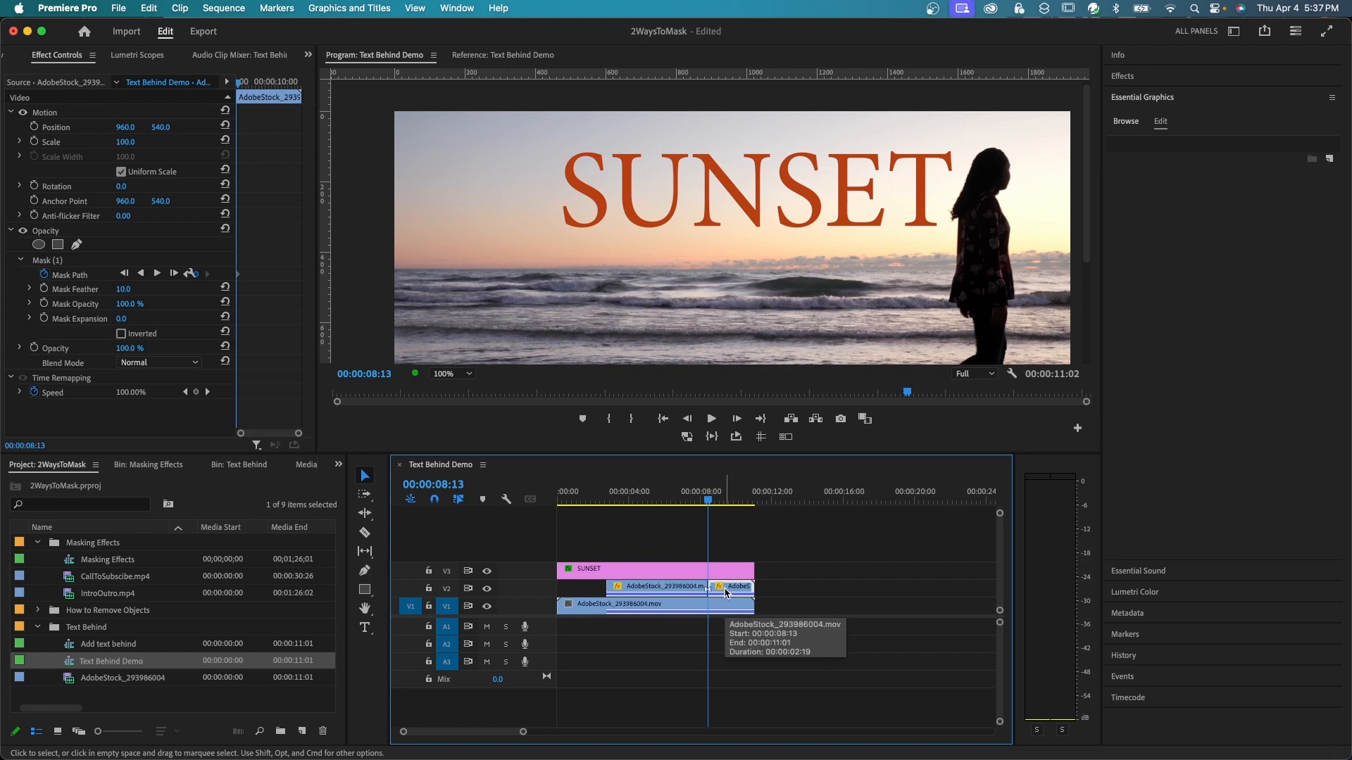
pyautogui.press('Delete')
# Move the masked clip to a track above the SUNSET title and play back the sequence.
pyautogui.click(654, 591)
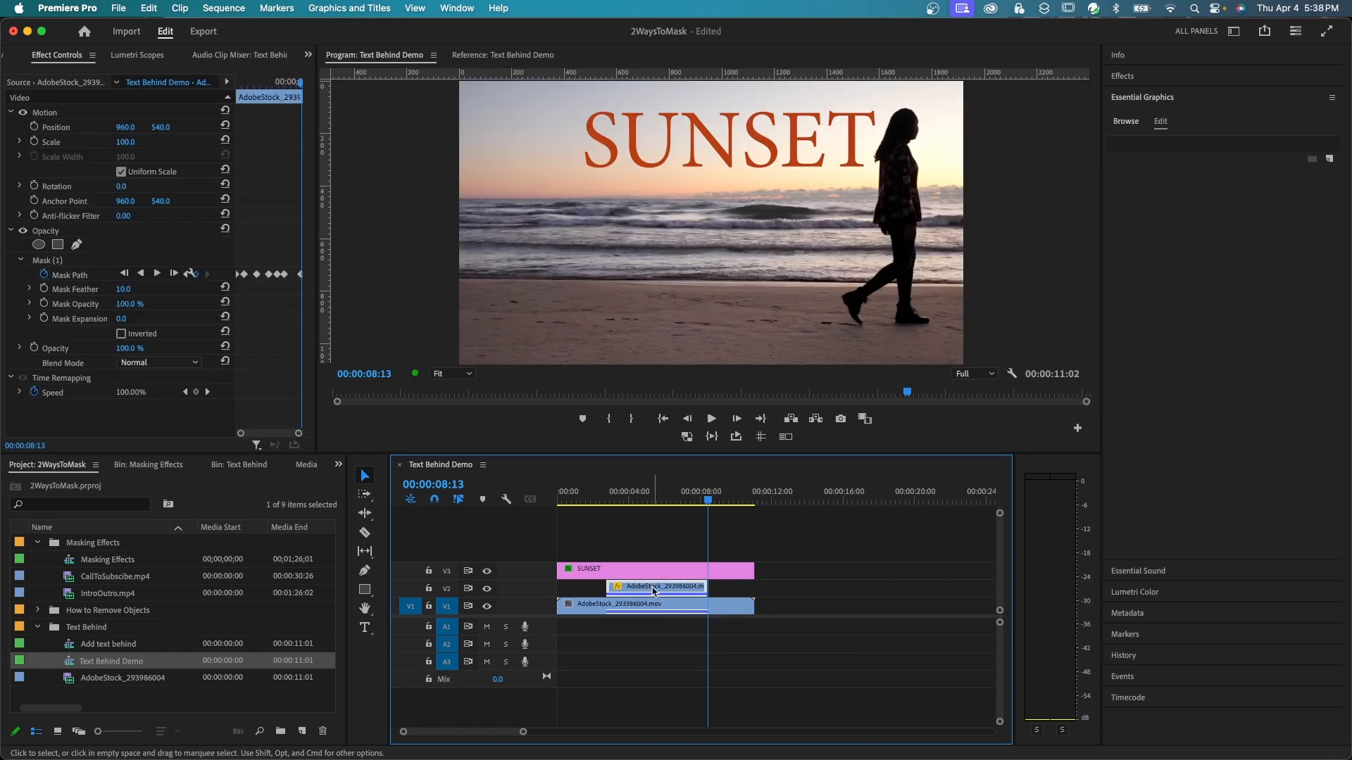
pyautogui.moveTo(653, 592); pyautogui.dragTo(654, 552)
pyautogui.press('space')
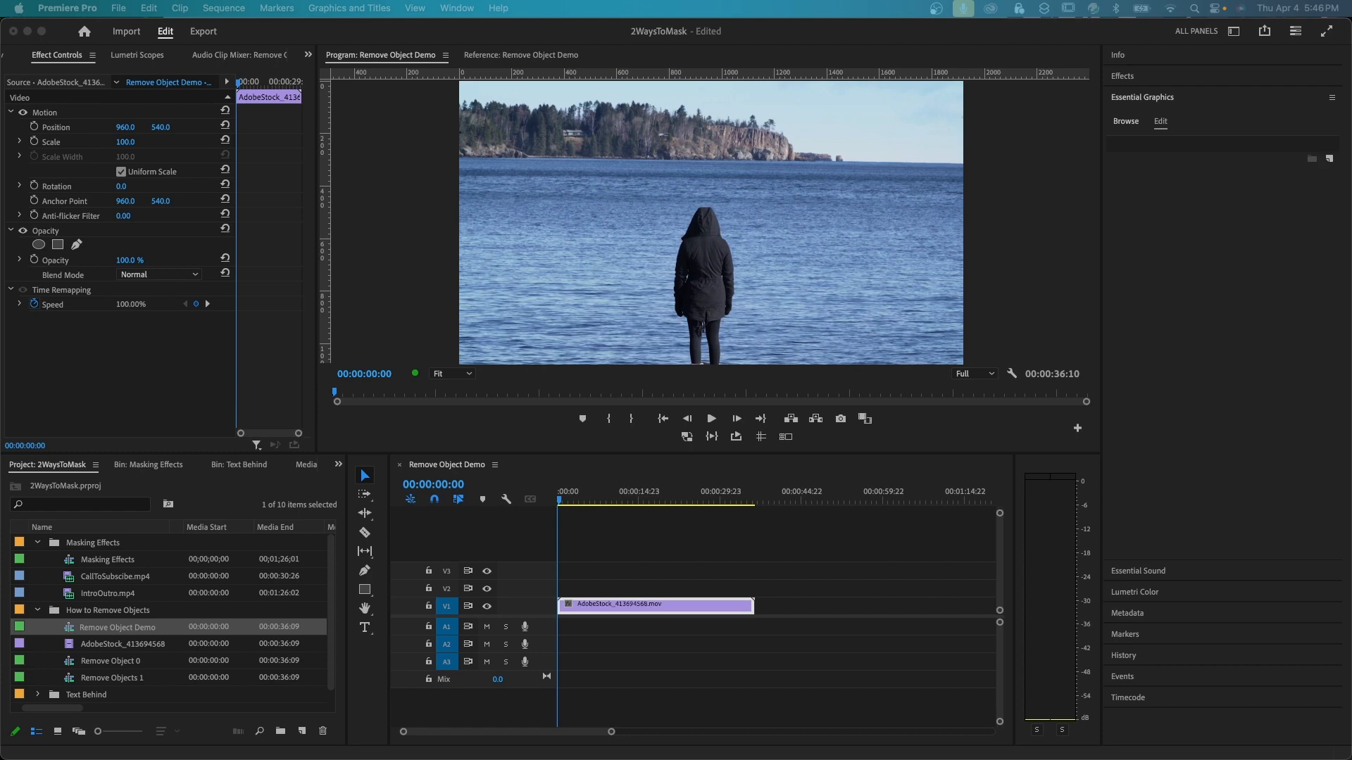
# Duplicate the lake clip onto V2 and draw a four-sided opacity mask over the open water beside the person.
pyautogui.click(662, 611)
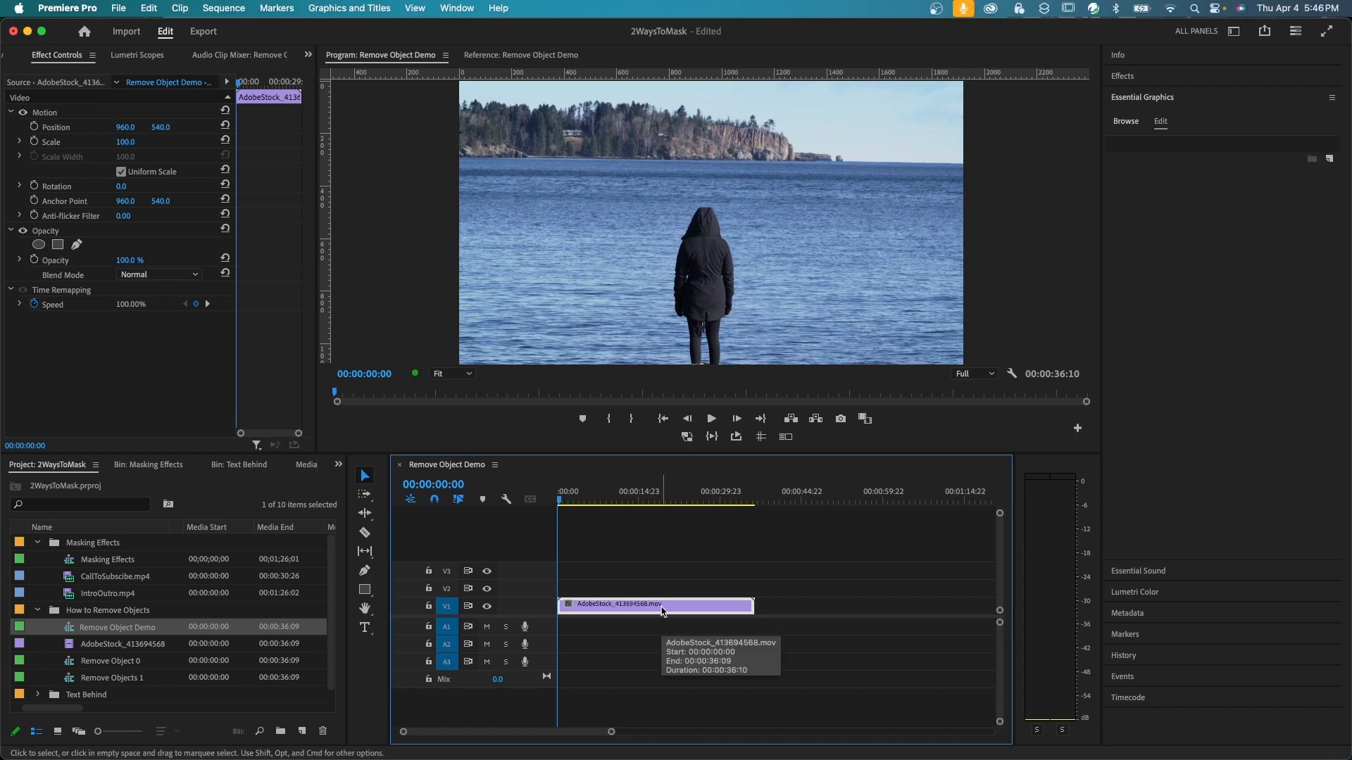
pyautogui.moveTo(656, 611); pyautogui.dragTo(658, 599)
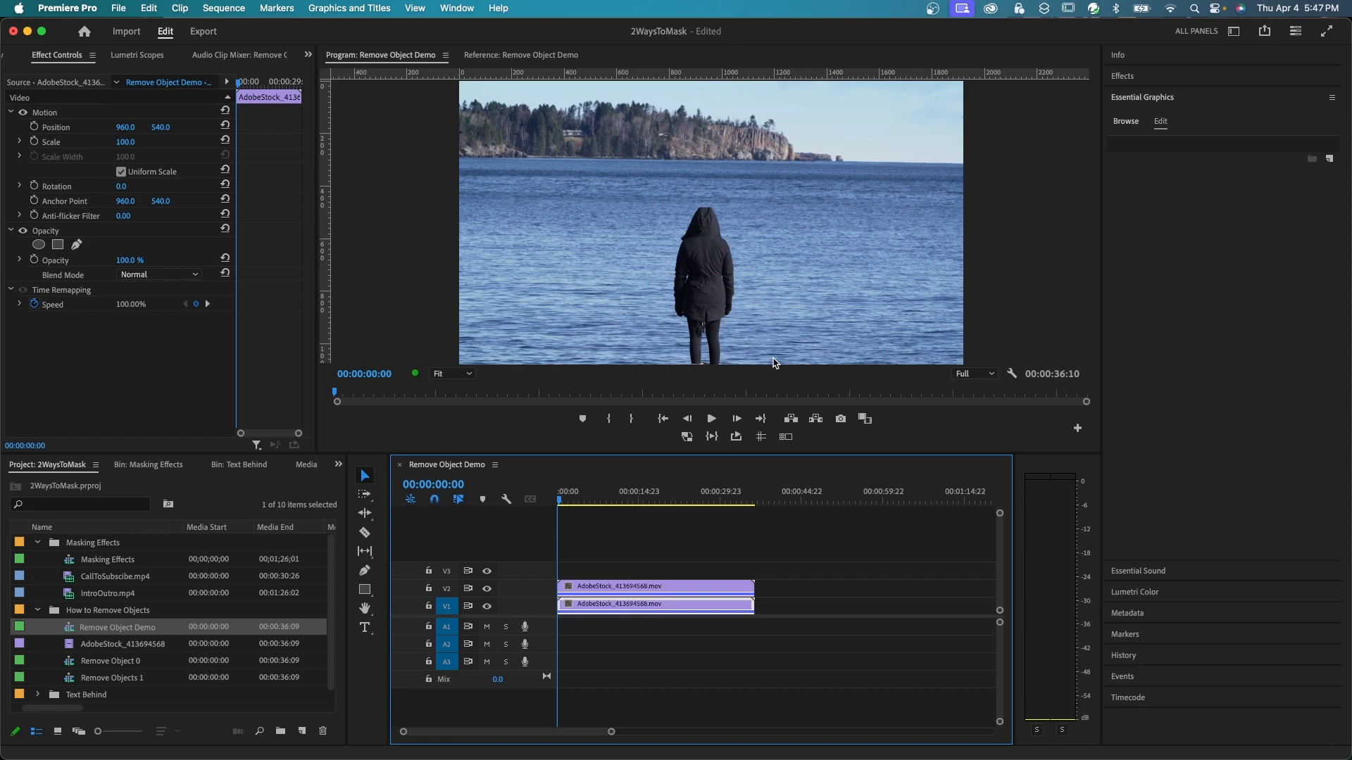
pyautogui.click(610, 589)
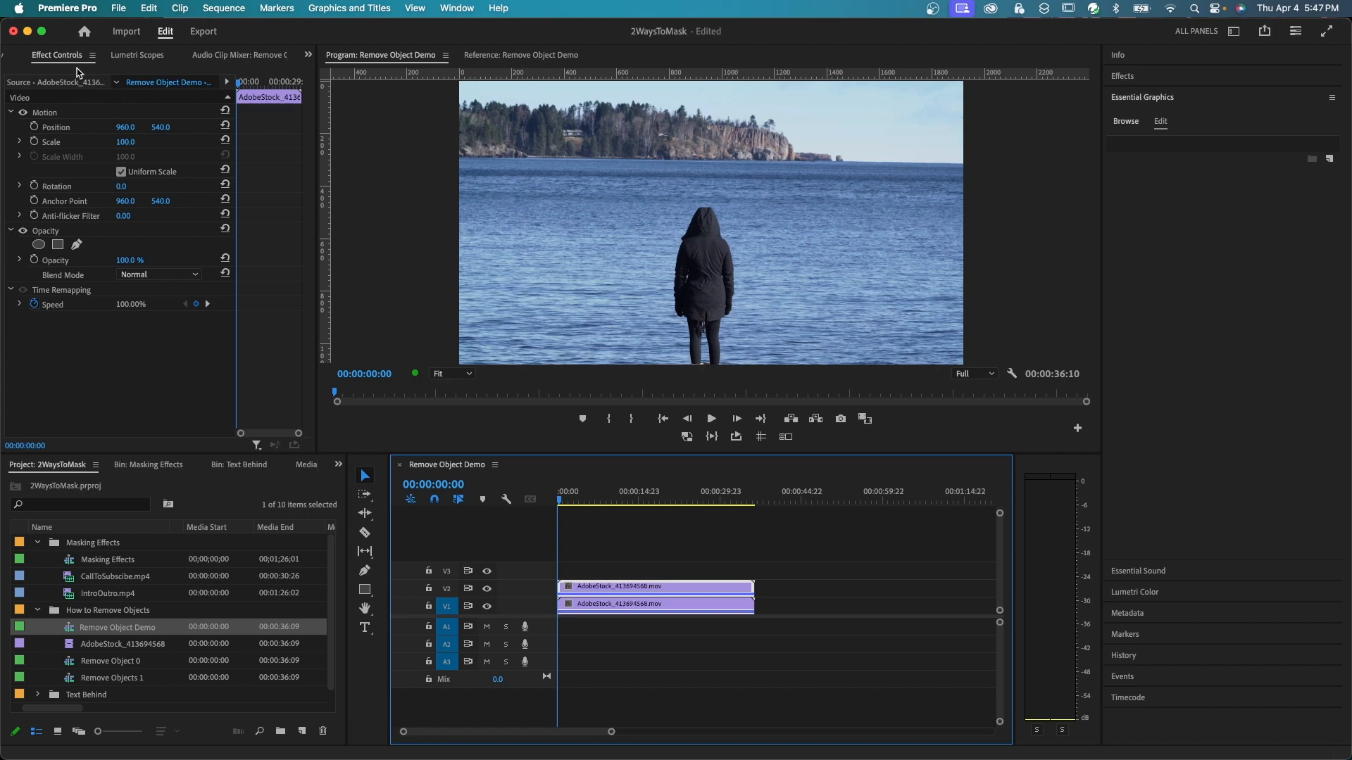
pyautogui.click(77, 246)
pyautogui.click(770, 196)
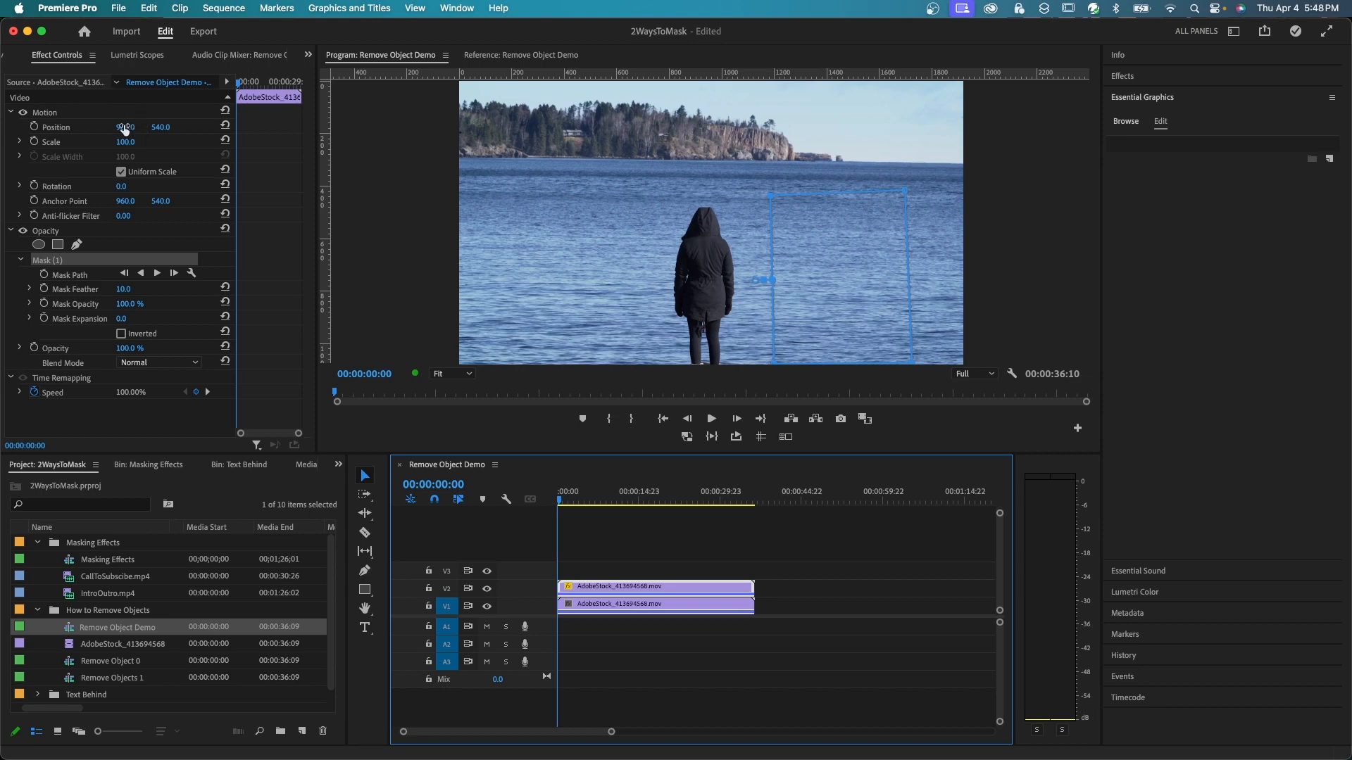
# Shift the masked V2 clip's horizontal position to 457 so the water covers the person, and set the mask feather to 30.
pyautogui.moveTo(125, 130); pyautogui.dragTo(7, 131)
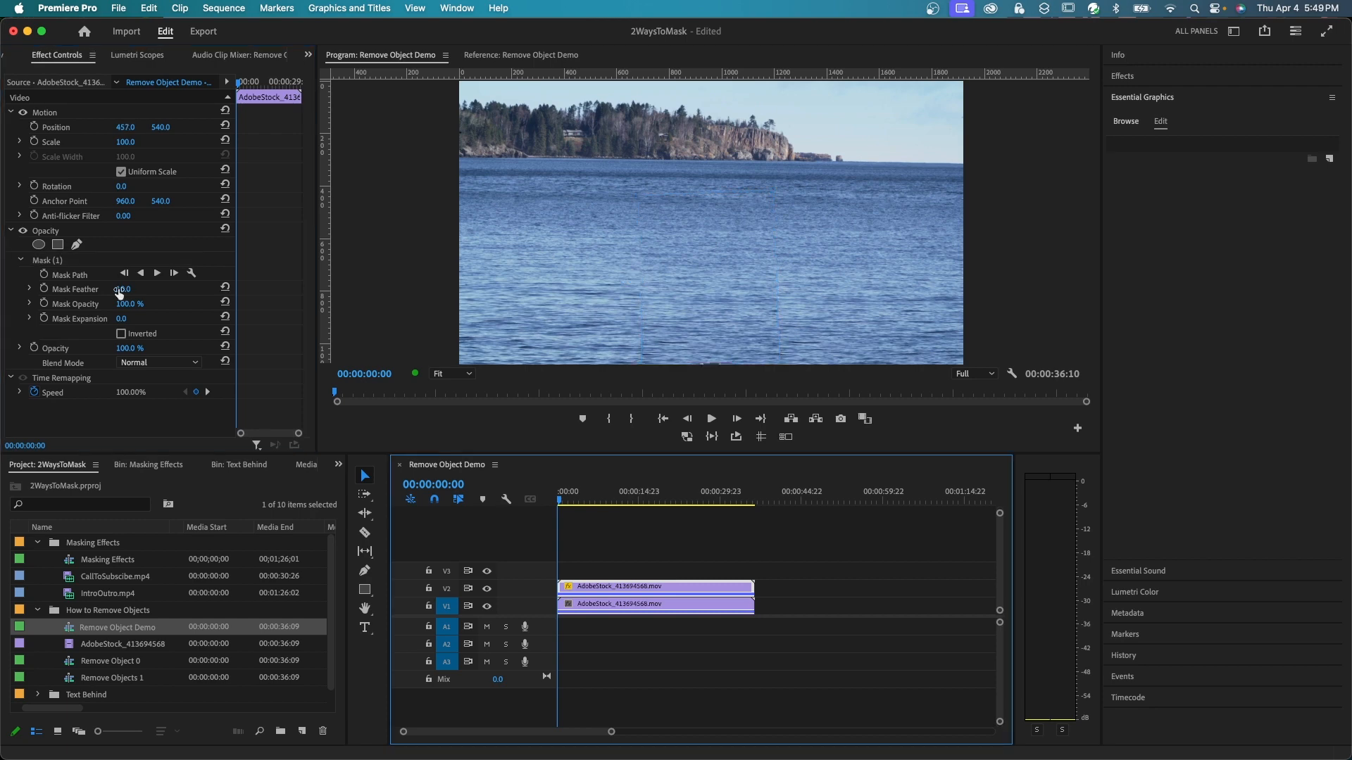
pyautogui.moveTo(121, 290); pyautogui.dragTo(137, 291)
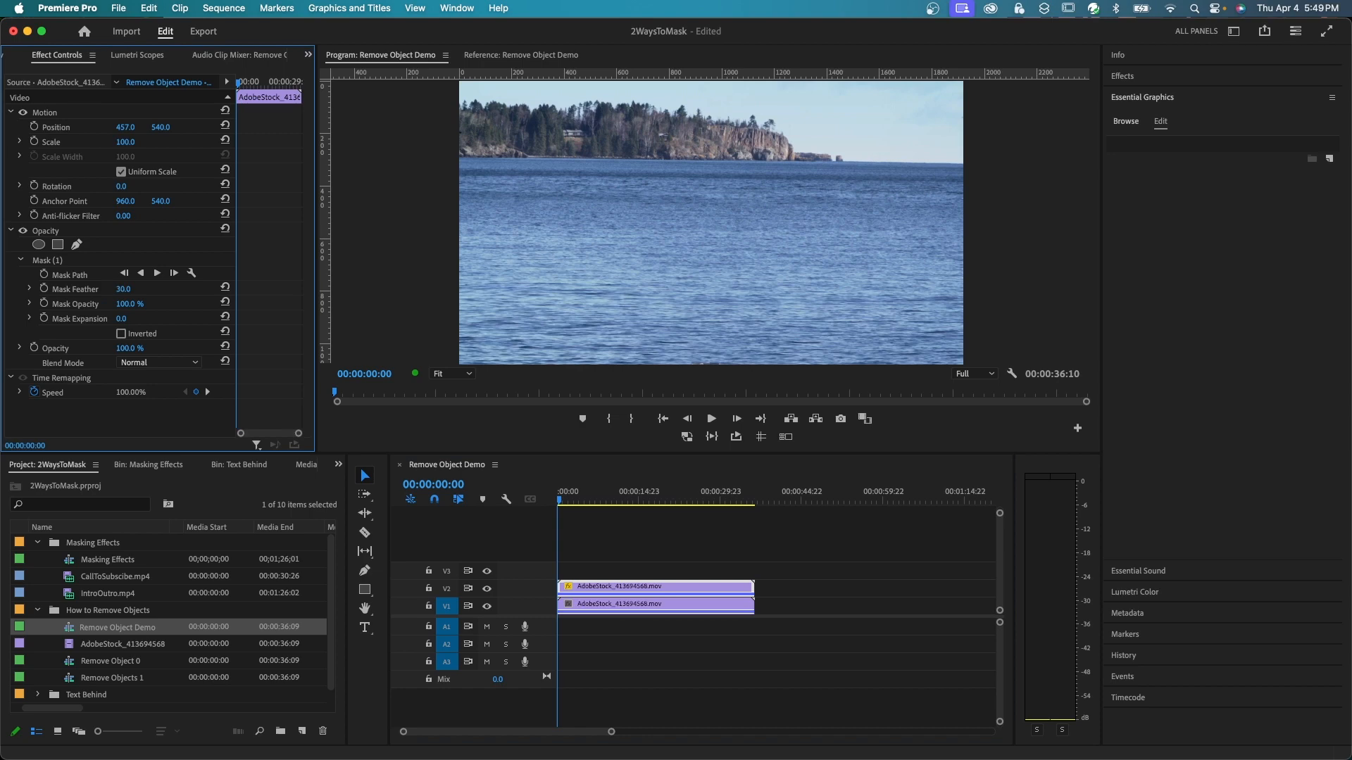
# Nest the V1 and V2 lake clips together as "Nested Object" and play back the sequence.
pyautogui.click(602, 611)
pyautogui.keyDown('shift'); pyautogui.click(602, 611); pyautogui.keyUp('shift')
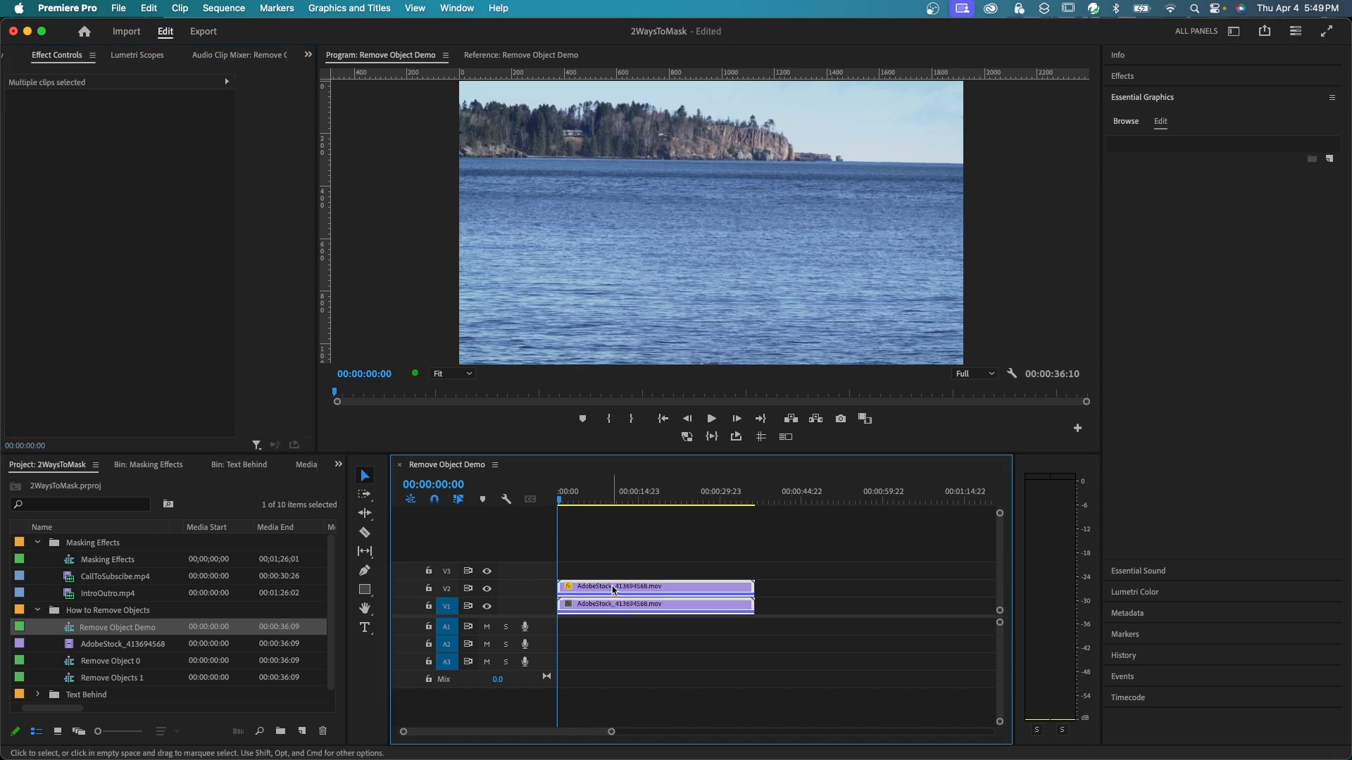
pyautogui.rightClick(612, 593)
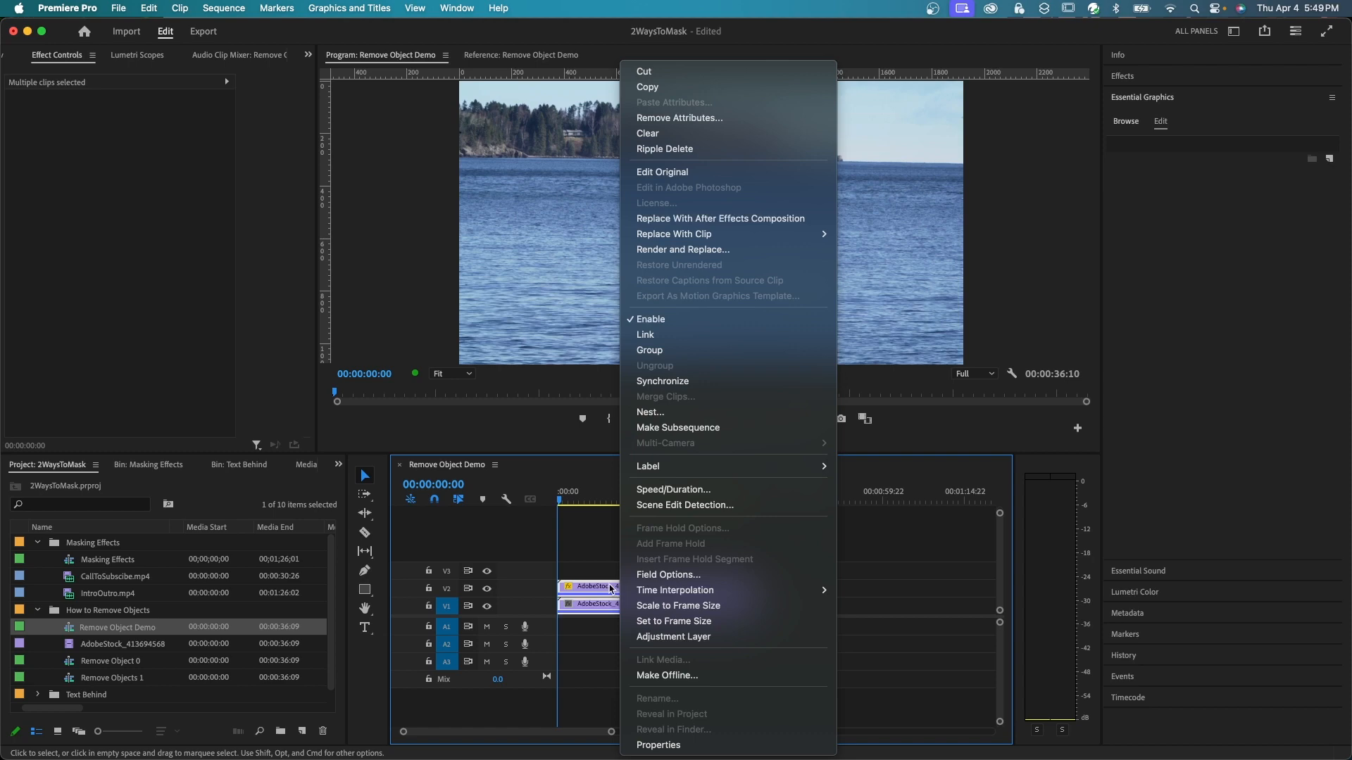
pyautogui.click(676, 412)
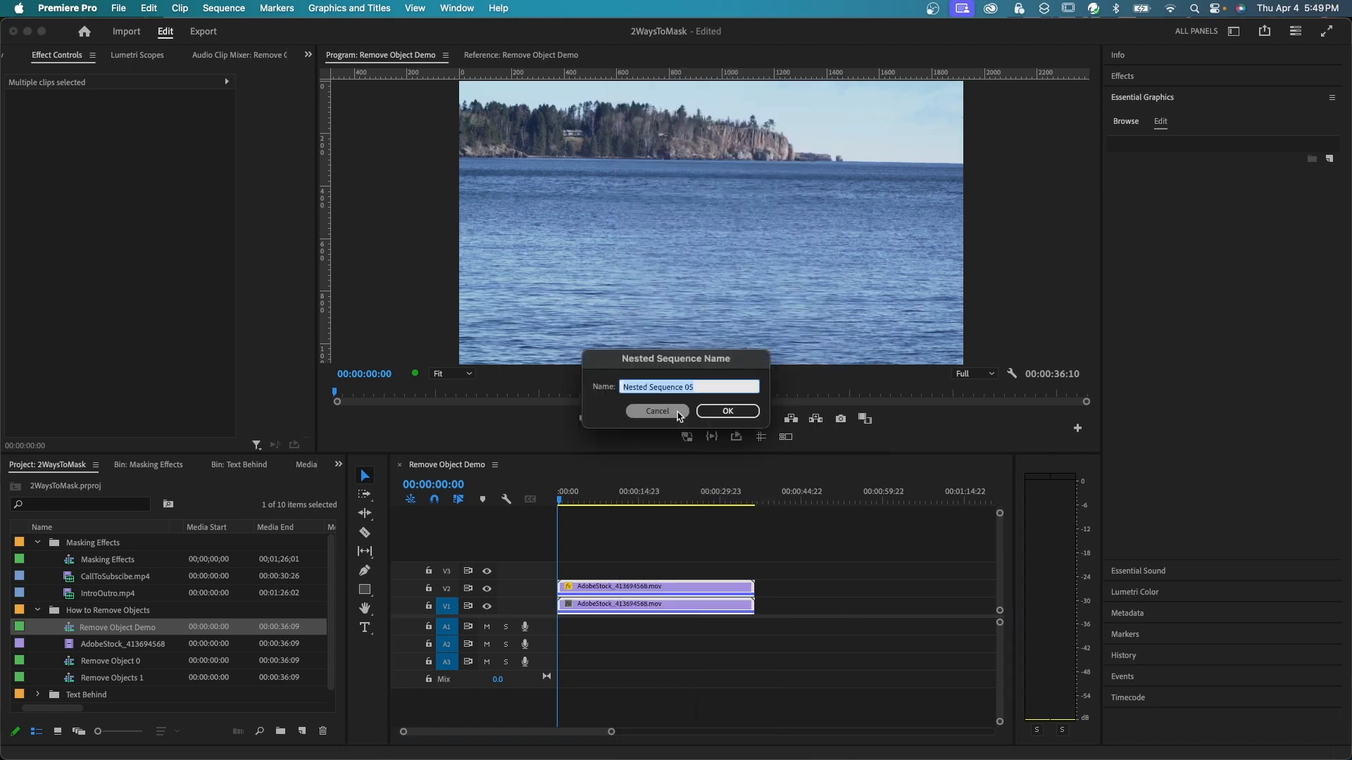
pyautogui.click(727, 411)
pyautogui.click(612, 610)
pyautogui.press('space')
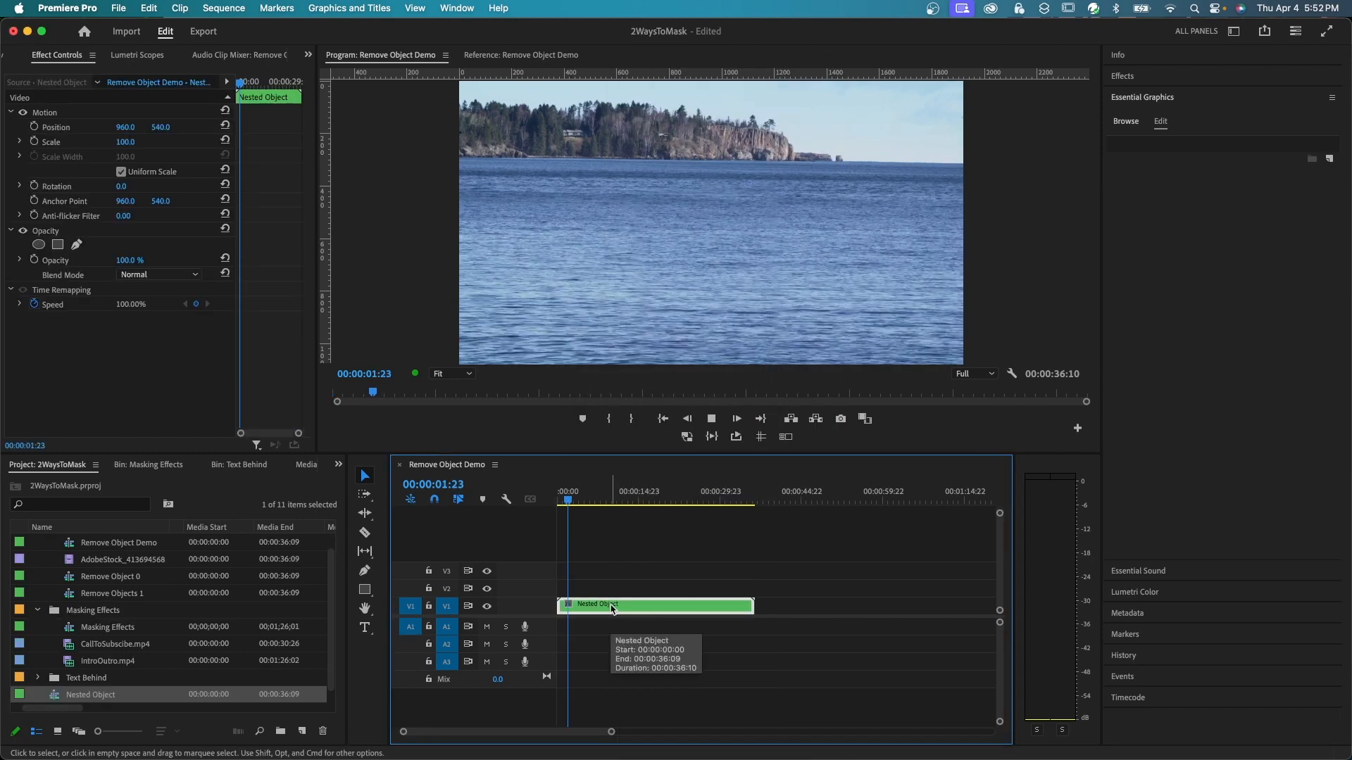